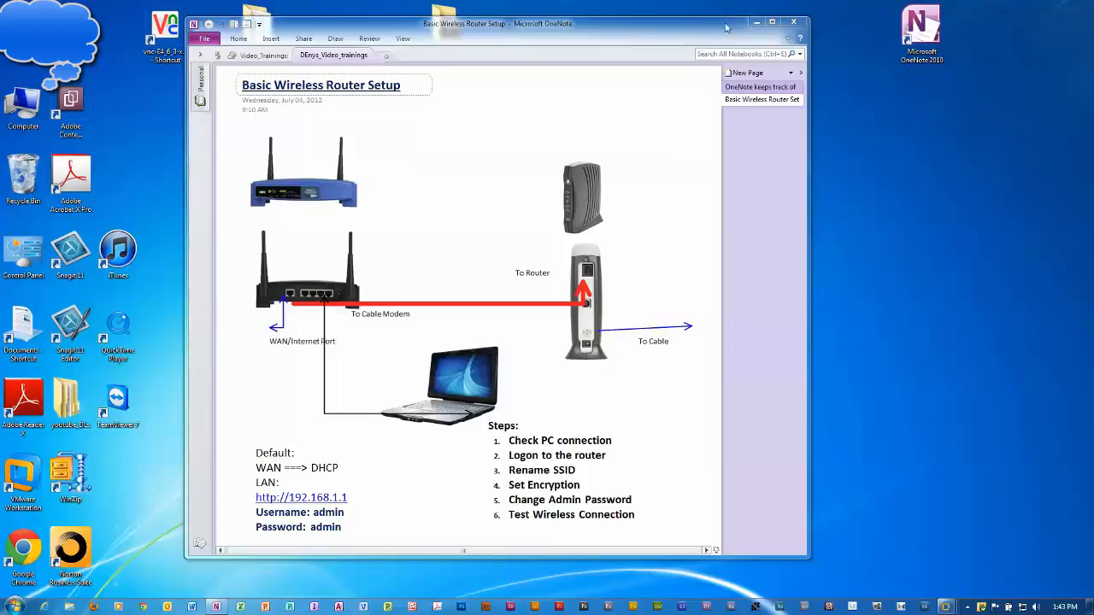
Minimize the OneNote 2010 router setup notes to reveal the Windows desktop.
click(755, 22)
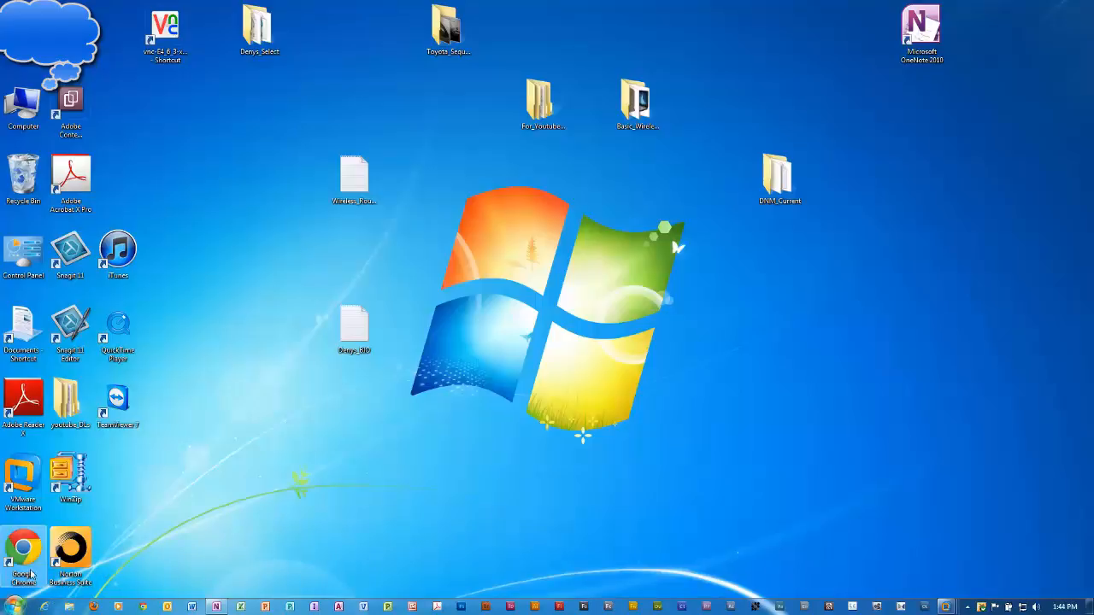
Go through Control Panel's Network and Sharing Center to the network adapter list.
double_click(26, 252)
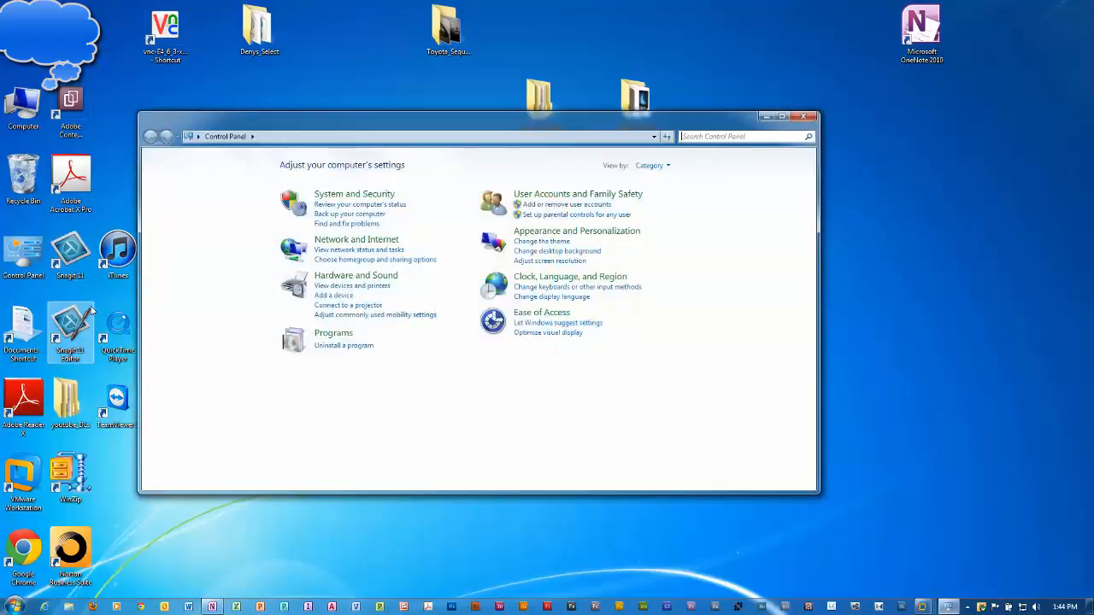
click(803, 116)
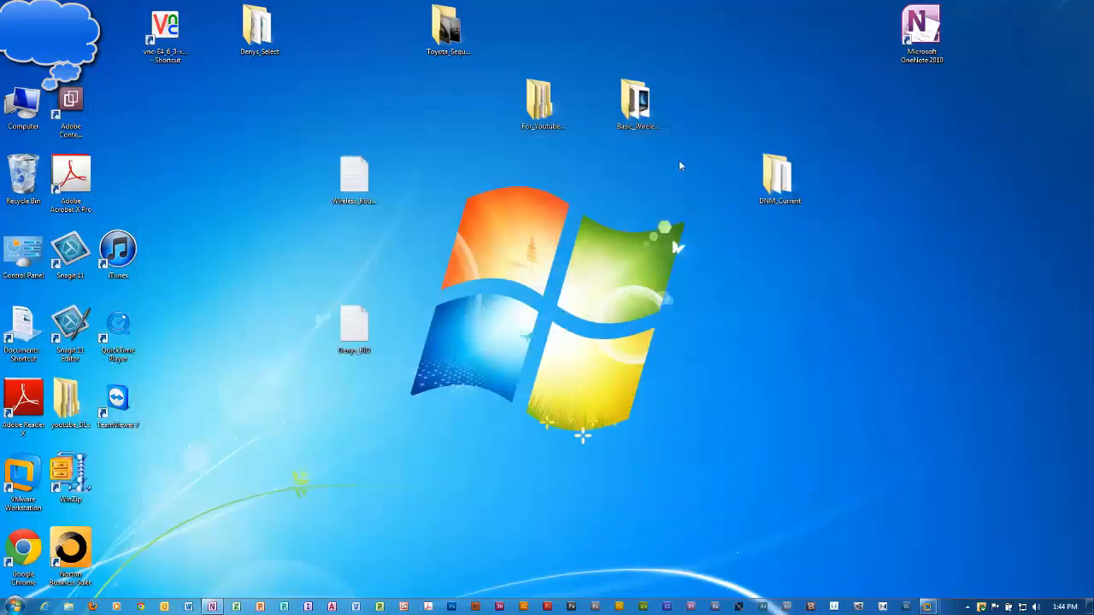
click(15, 608)
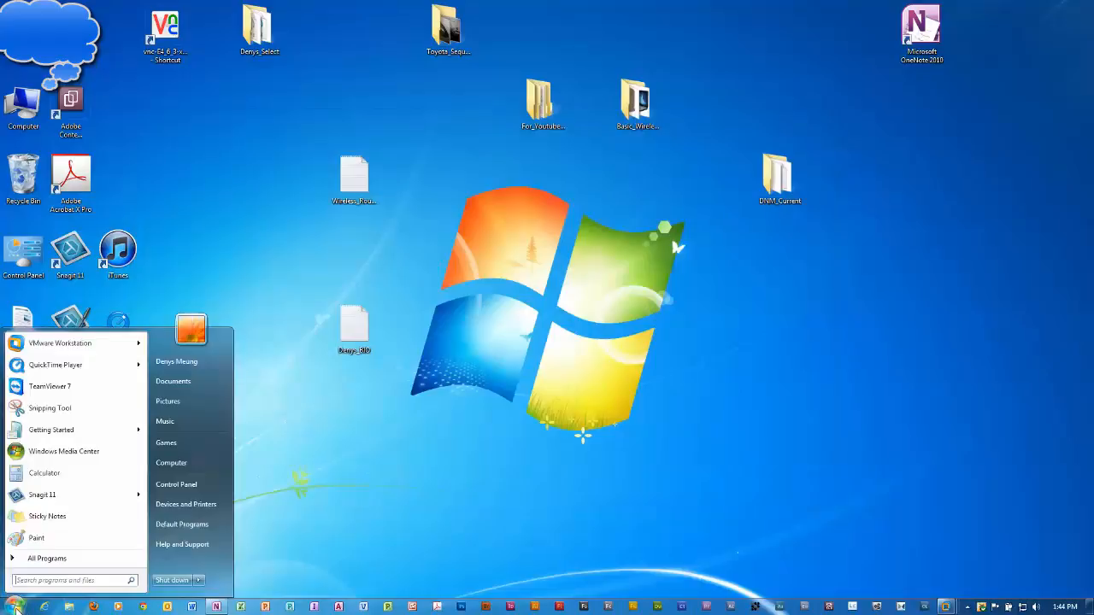
click(179, 484)
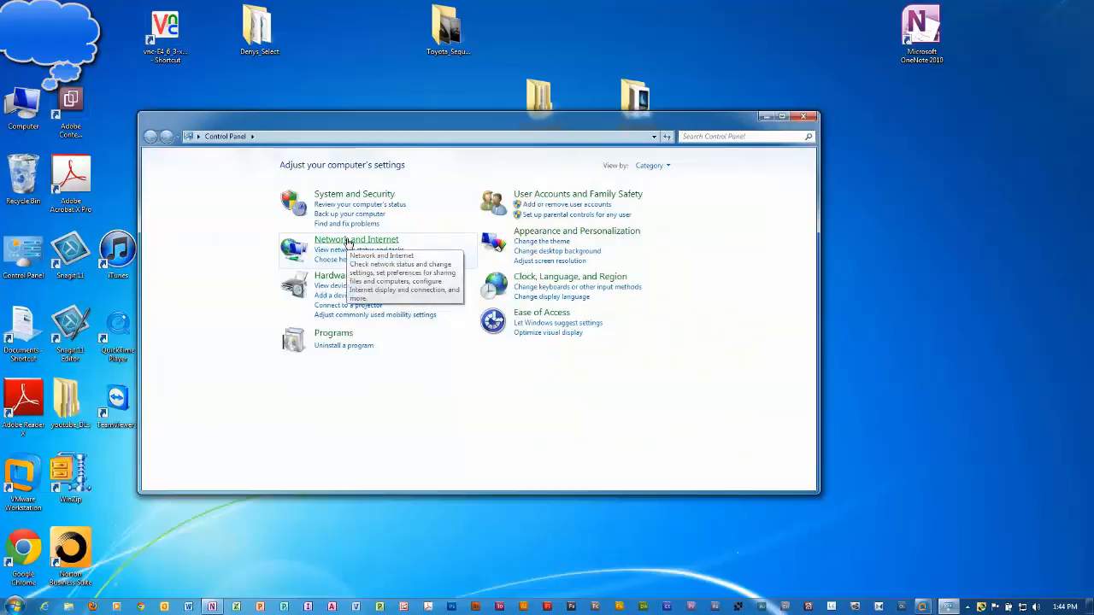
click(348, 243)
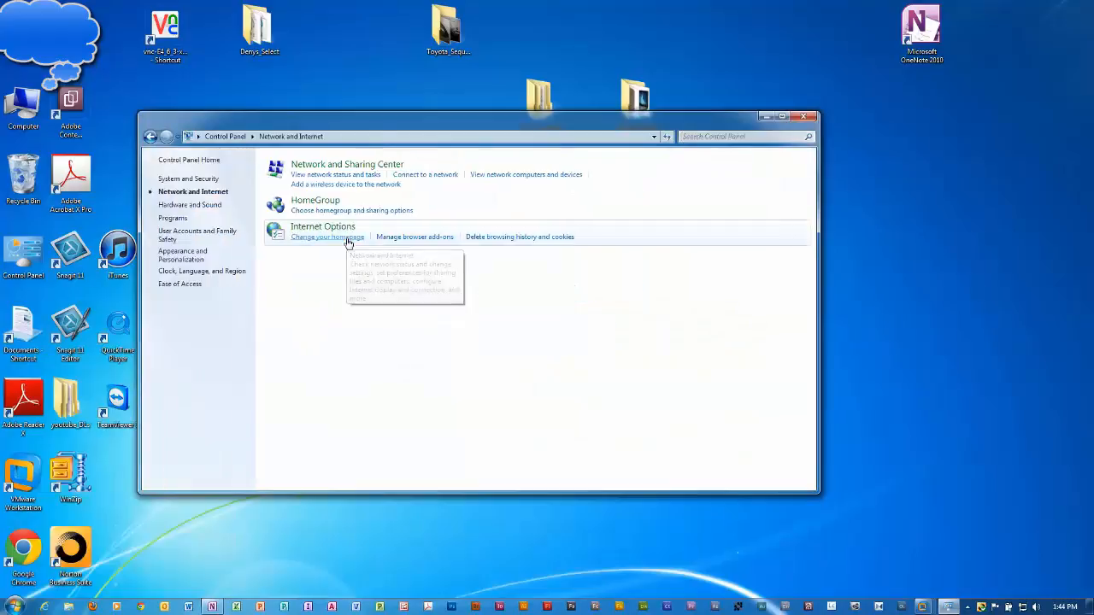
click(315, 166)
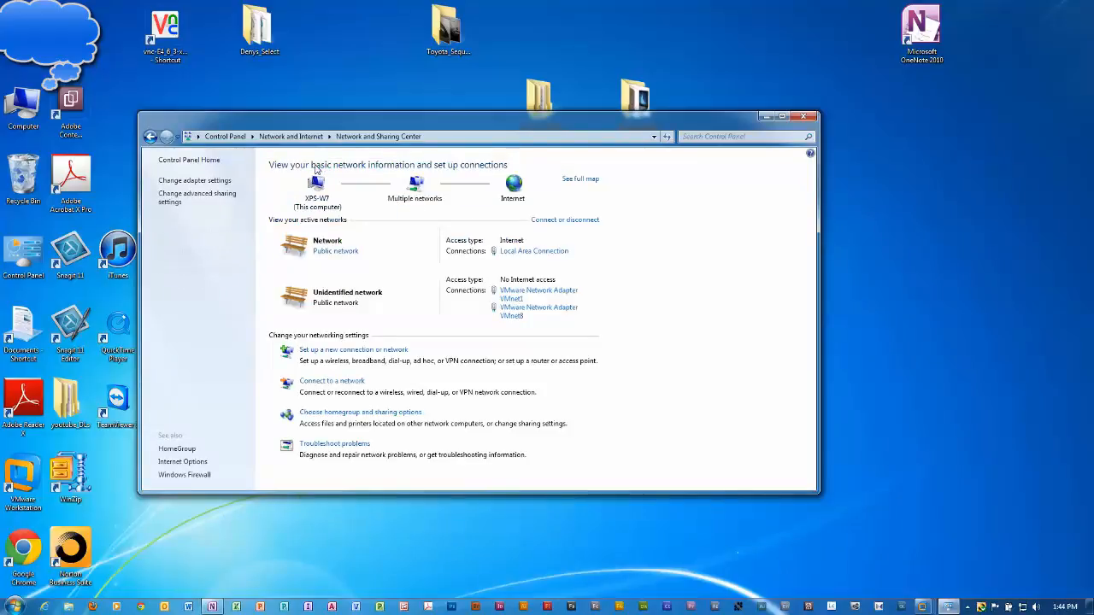
click(193, 182)
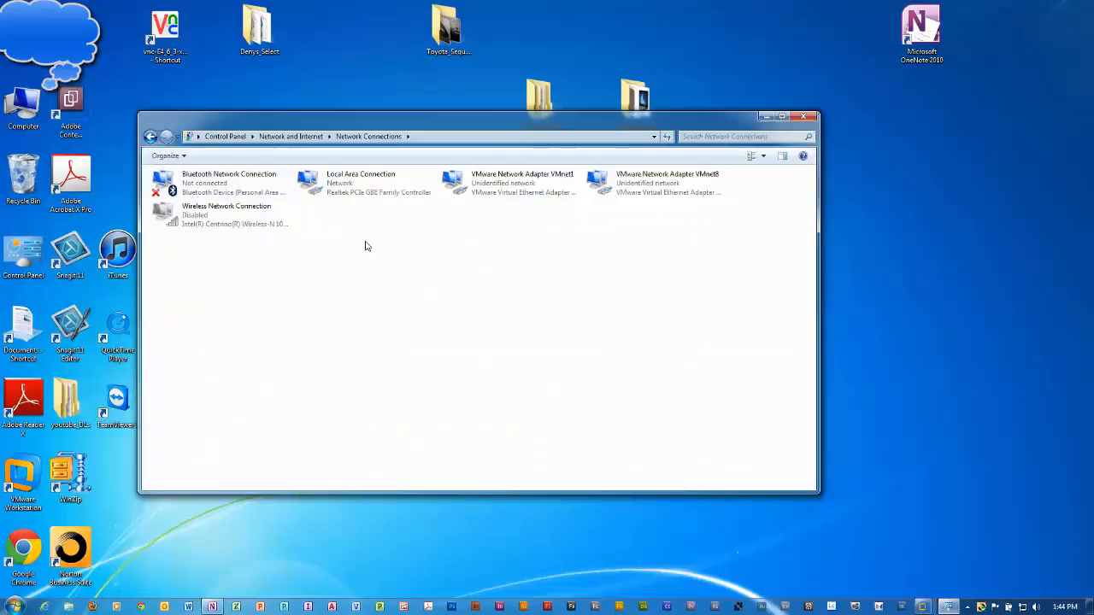
Check Local Area Connection details: IPv4 192.168.1.102, gateway 192.168.1.1, then close them.
right_click(344, 193)
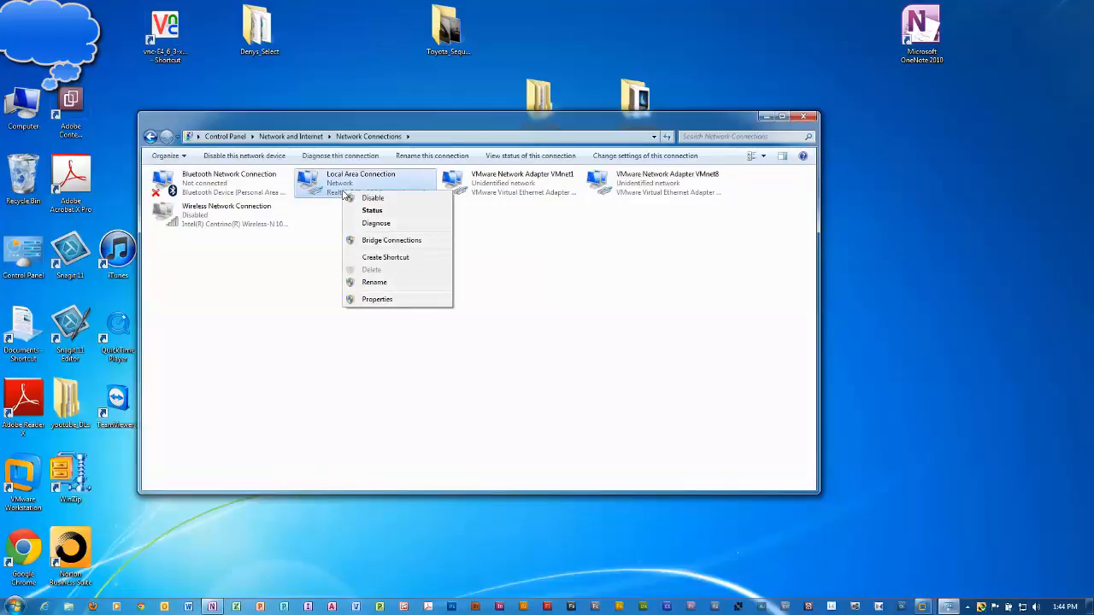
click(369, 213)
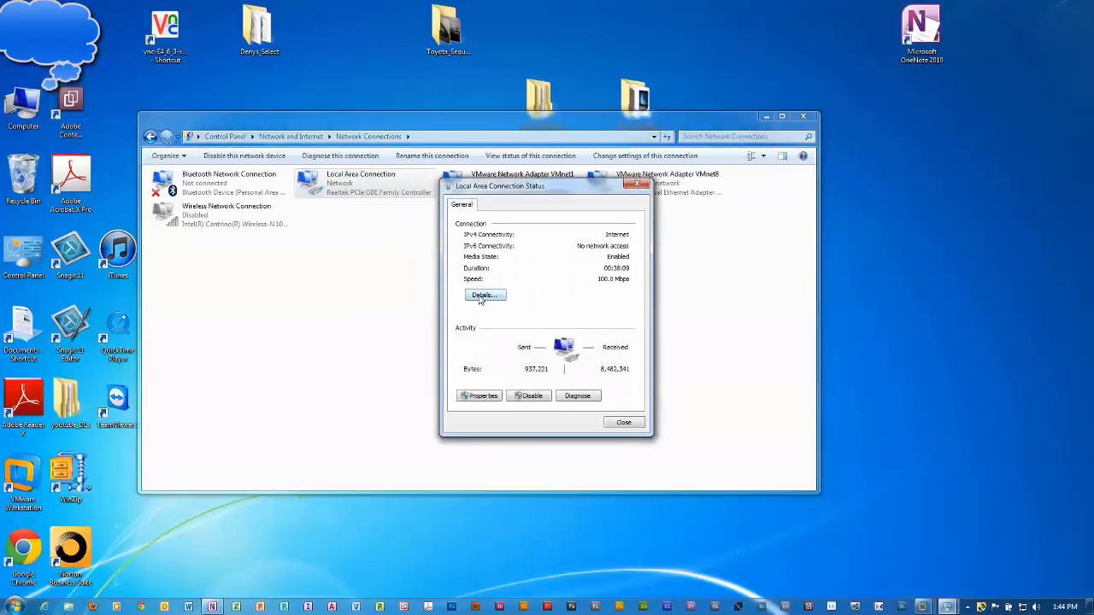
click(482, 295)
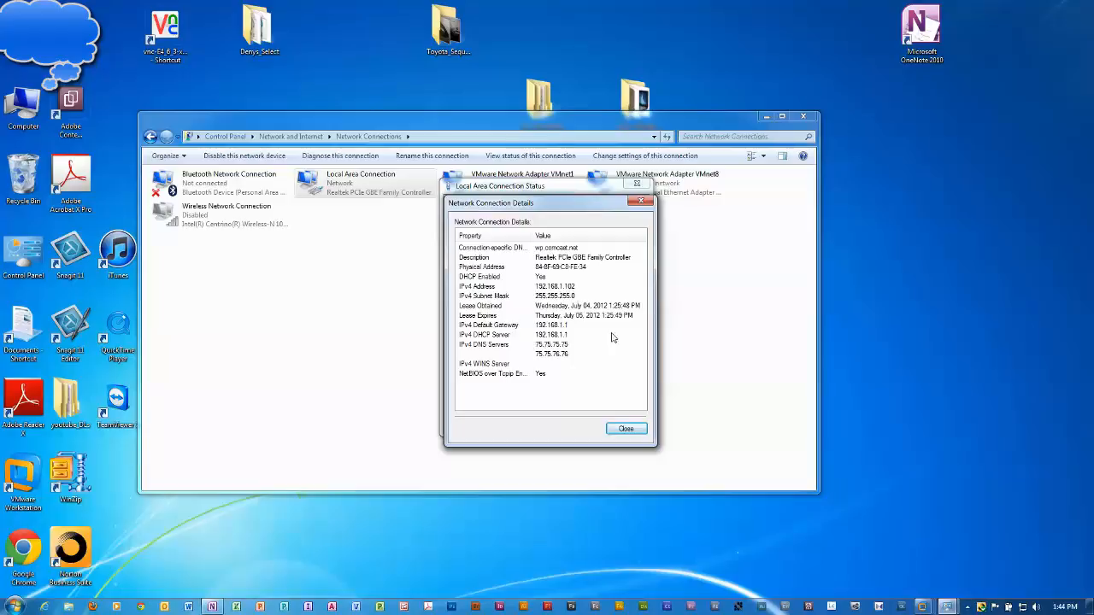
click(626, 428)
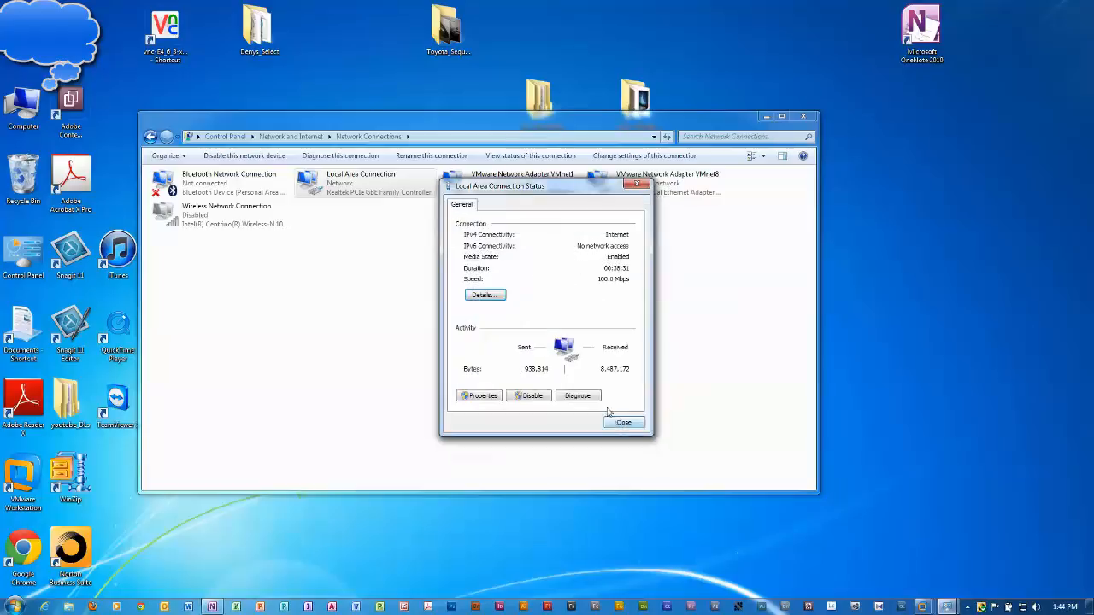
click(637, 184)
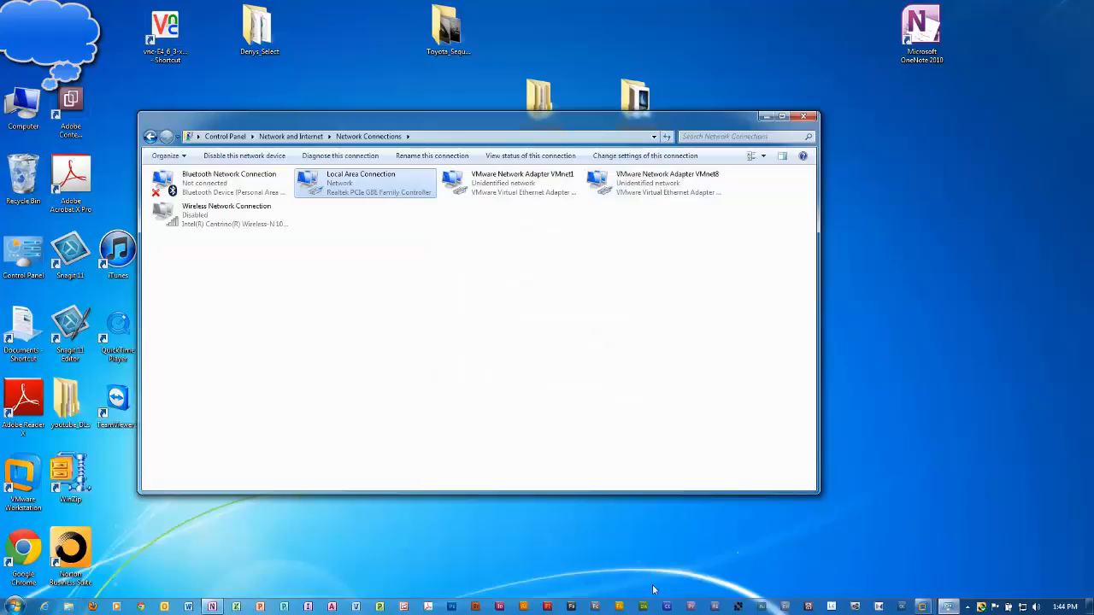
click(925, 38)
double_click(925, 38)
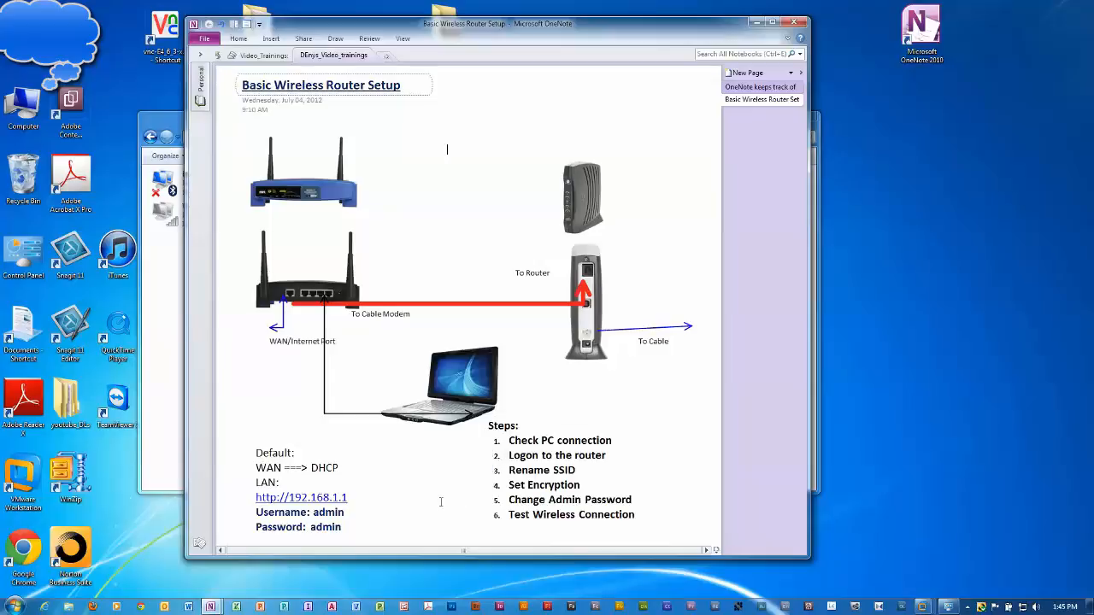
click(141, 607)
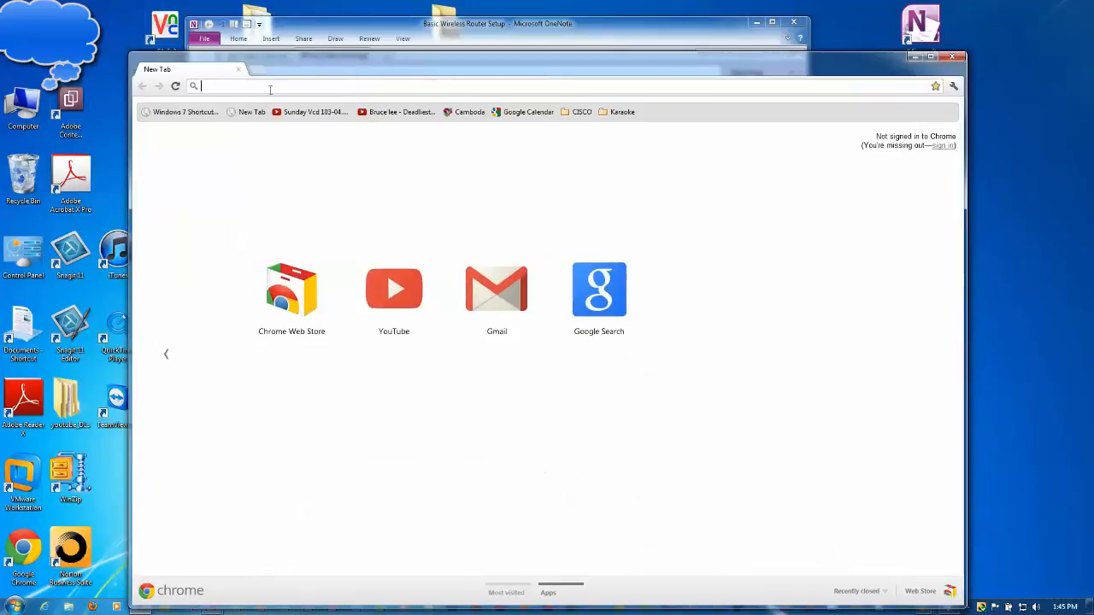
click(270, 89)
text(http:)
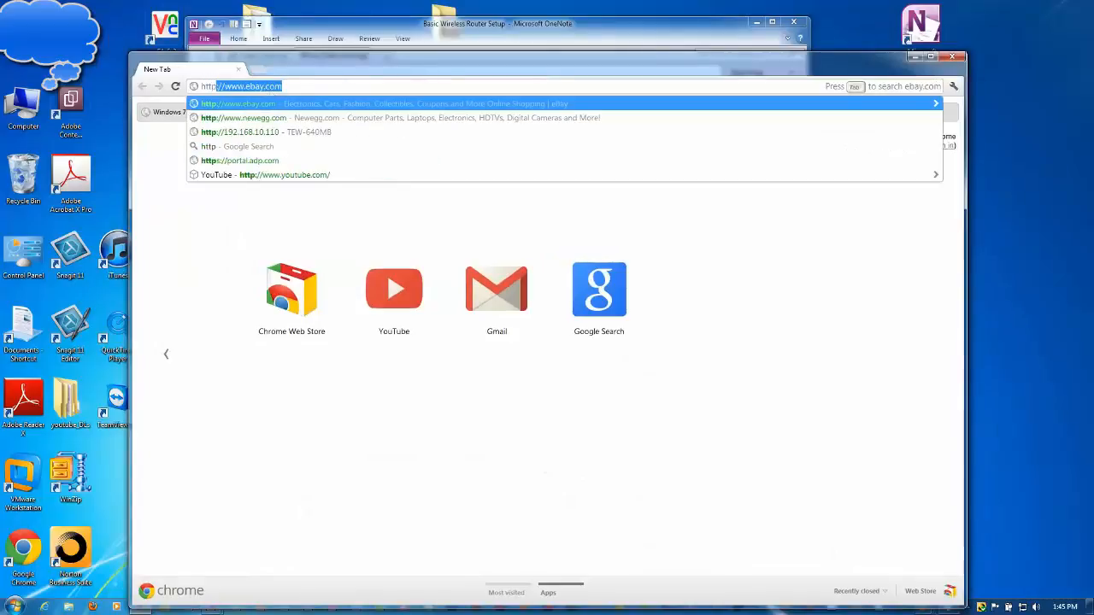
text(//19)
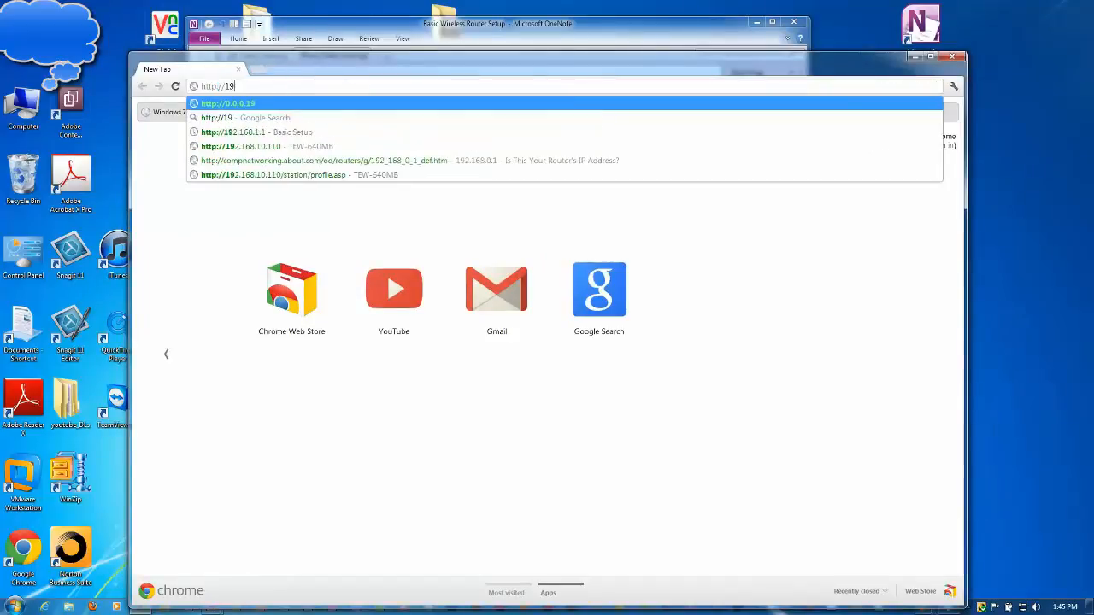
text(2.16)
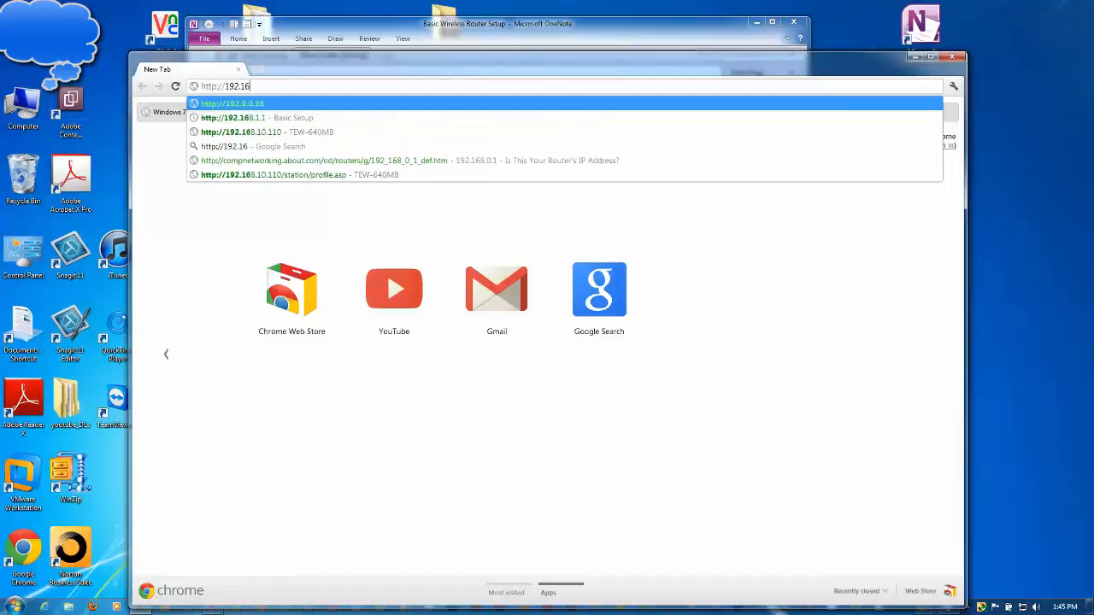
text(8.1.1)
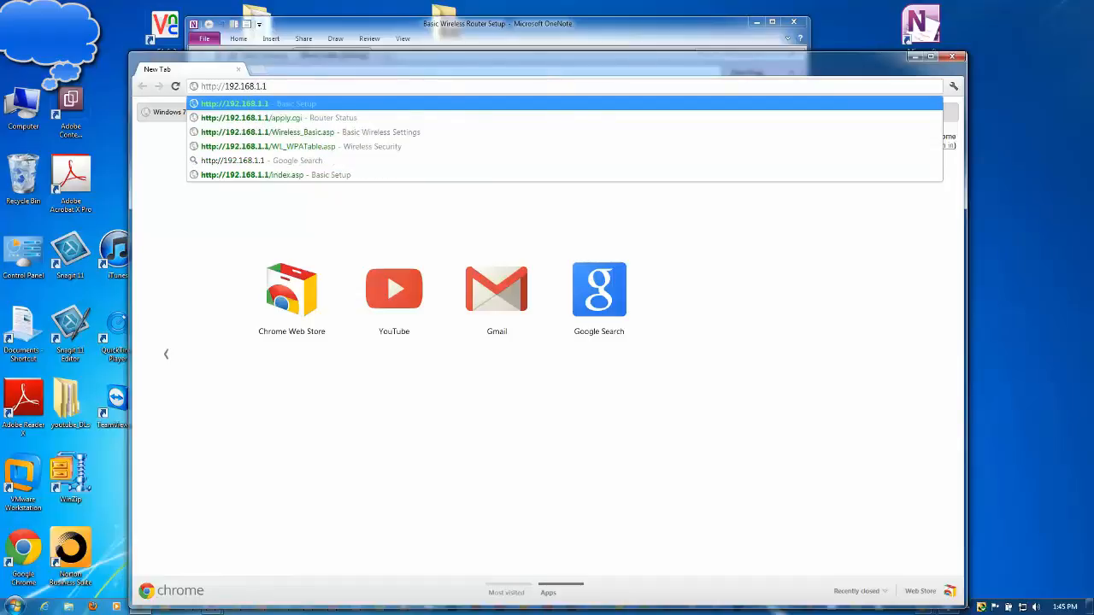
key(Return)
drag(302, 68, 635, 260)
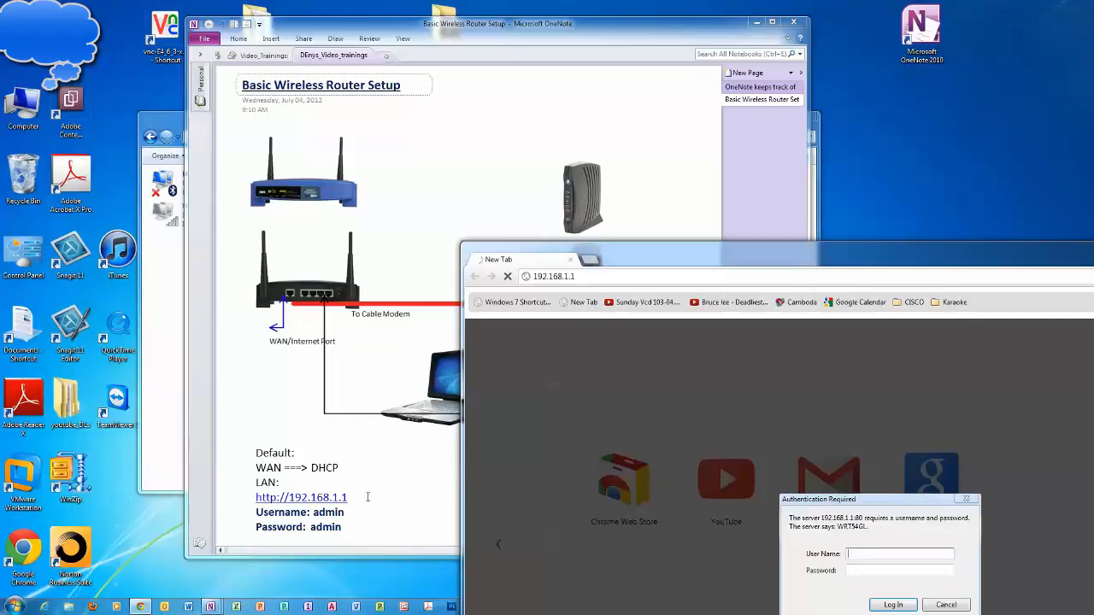
Sign in to the router as admin with the default password.
drag(634, 256, 349, 39)
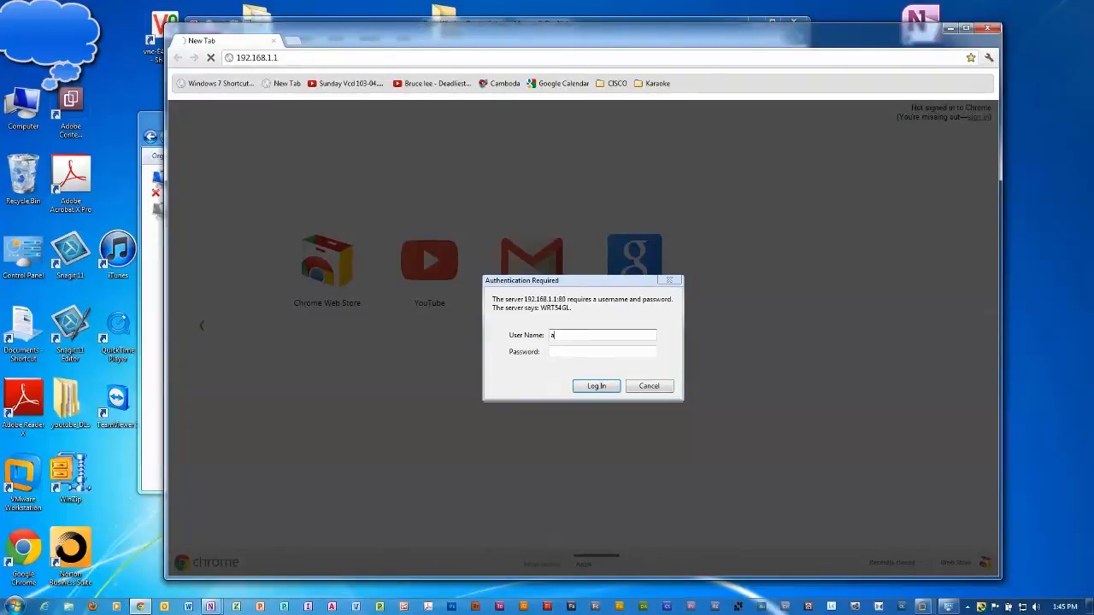
key(Return)
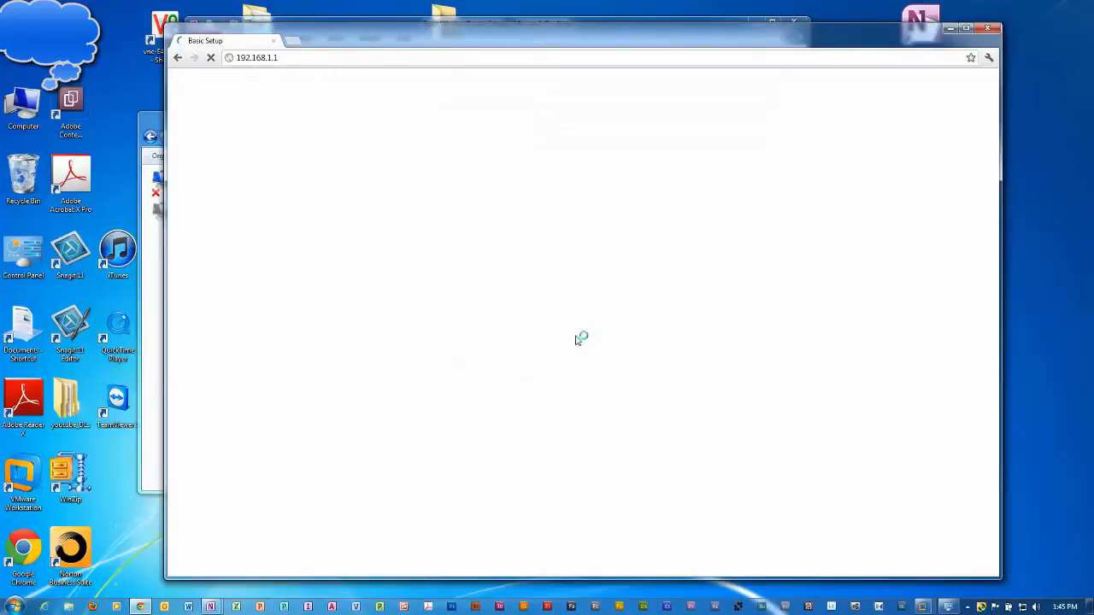
drag(492, 45, 404, 31)
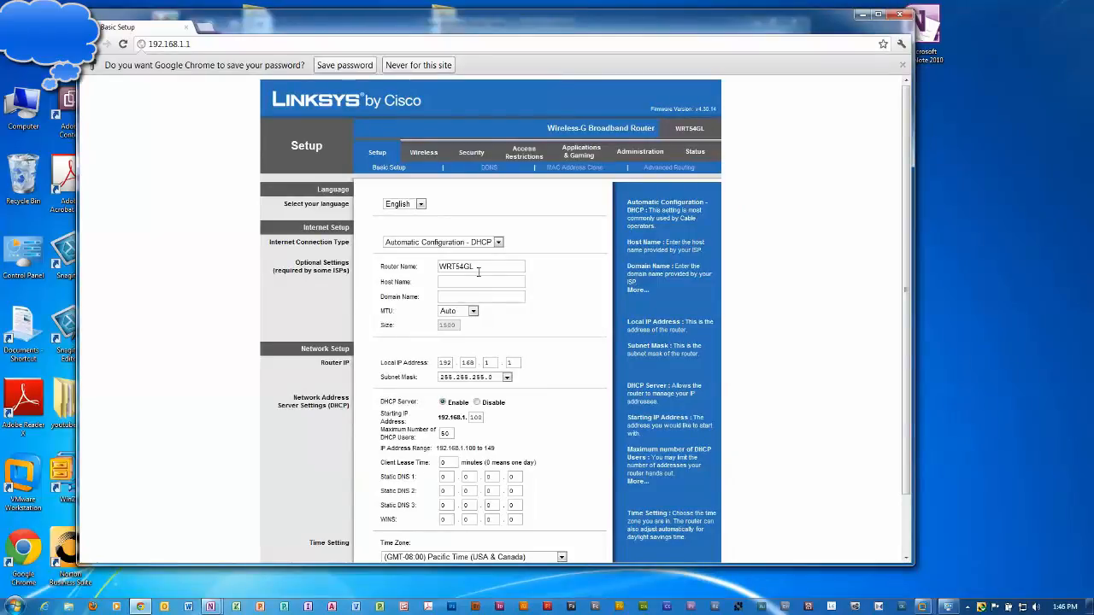
Try PPPoE as Internet Connection Type, then revert to Automatic Configuration - DHCP.
click(379, 156)
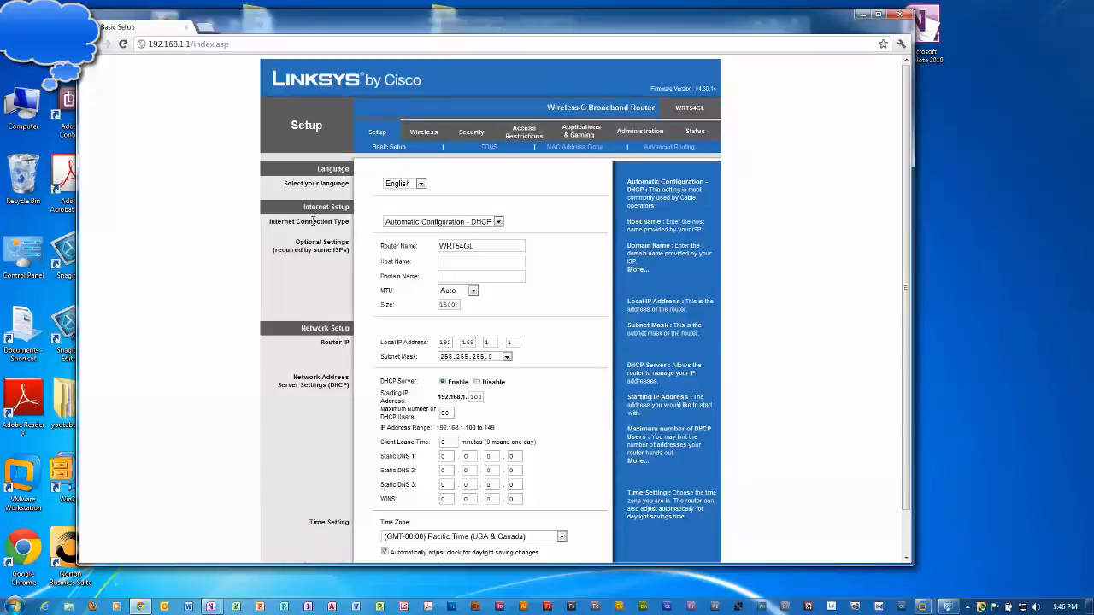
click(499, 222)
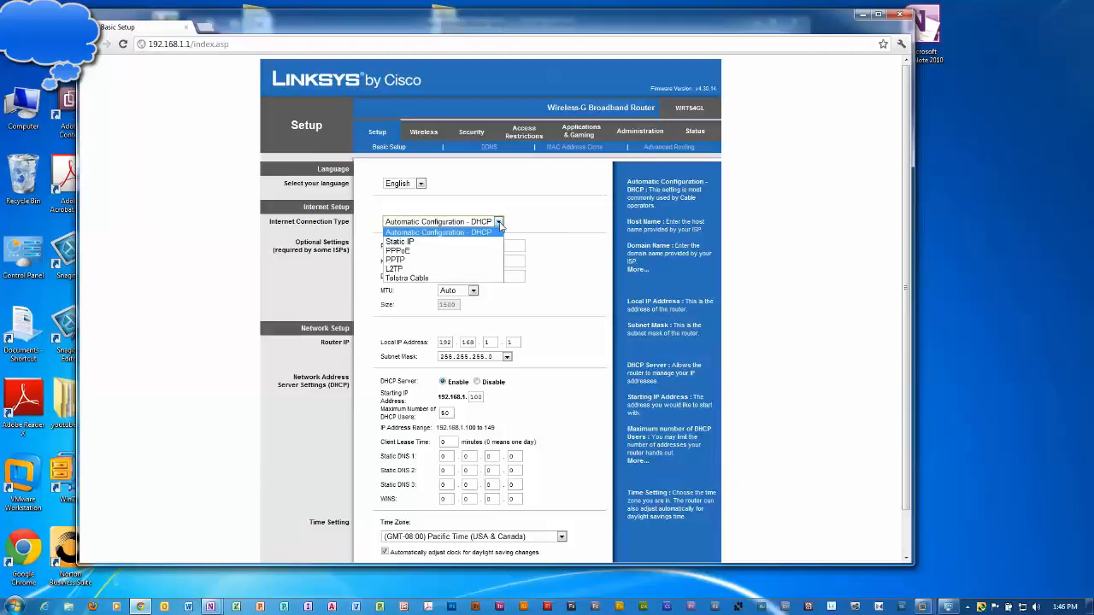
click(402, 251)
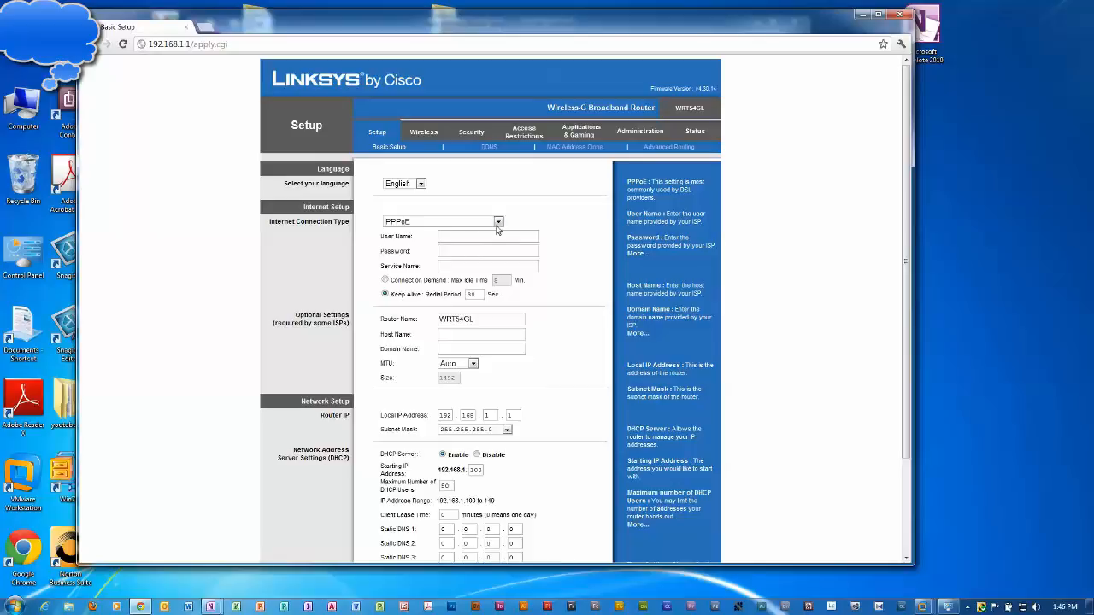
click(498, 222)
click(489, 232)
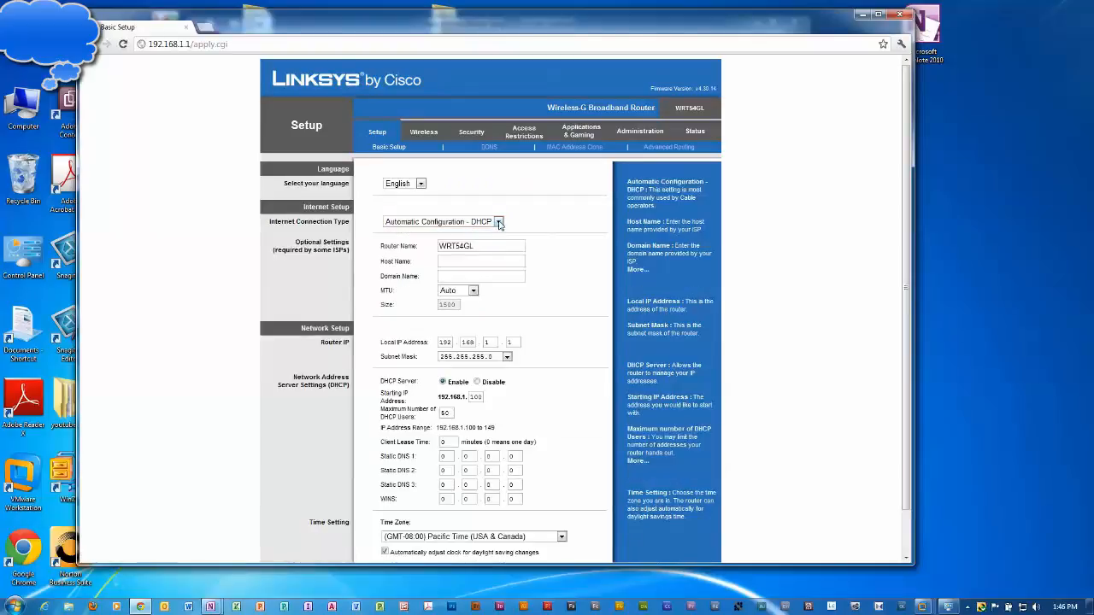
click(498, 222)
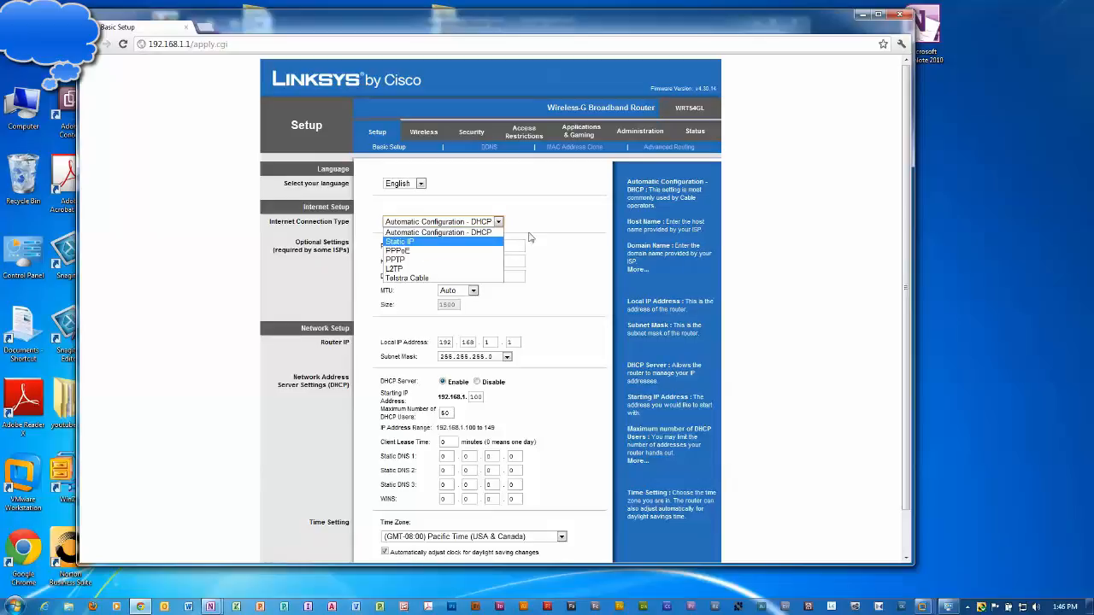
click(551, 219)
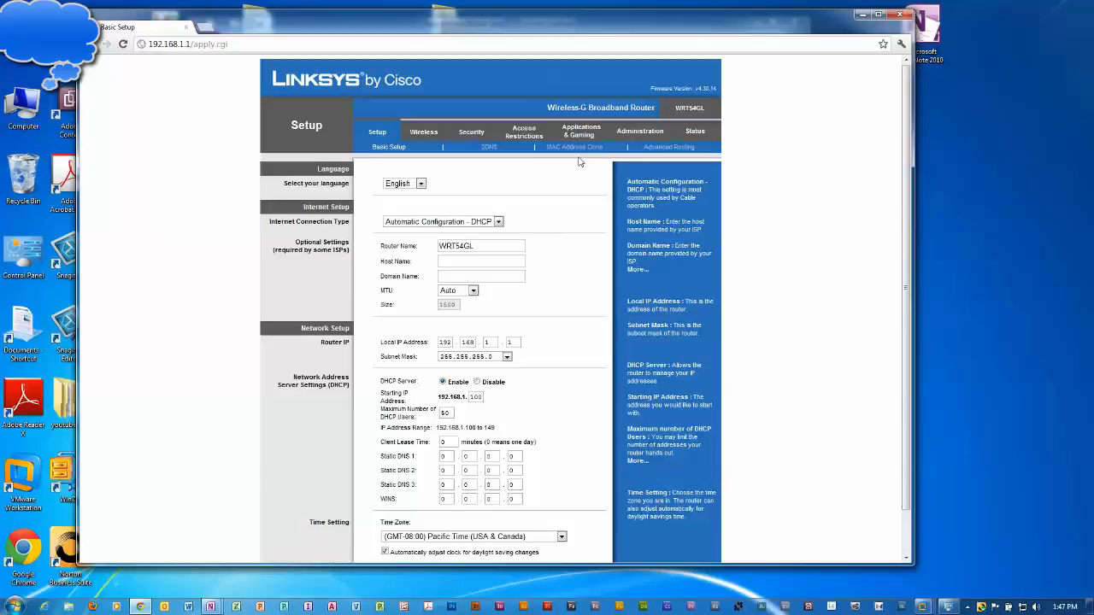
View the Status page showing DHCP address 192.168.203.112, then bring Firefox forward.
click(694, 132)
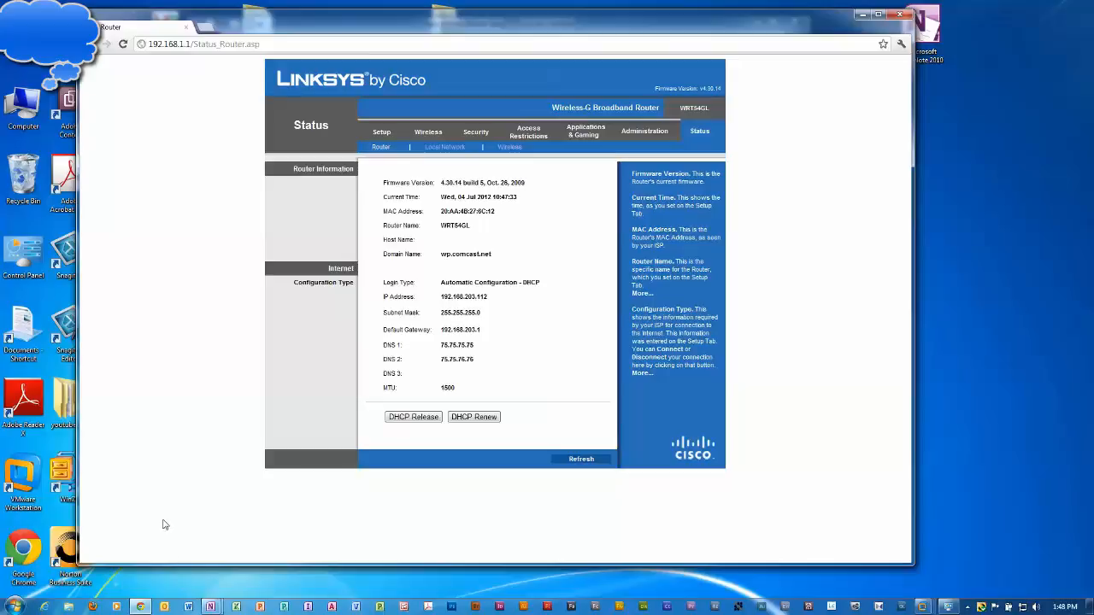
click(92, 607)
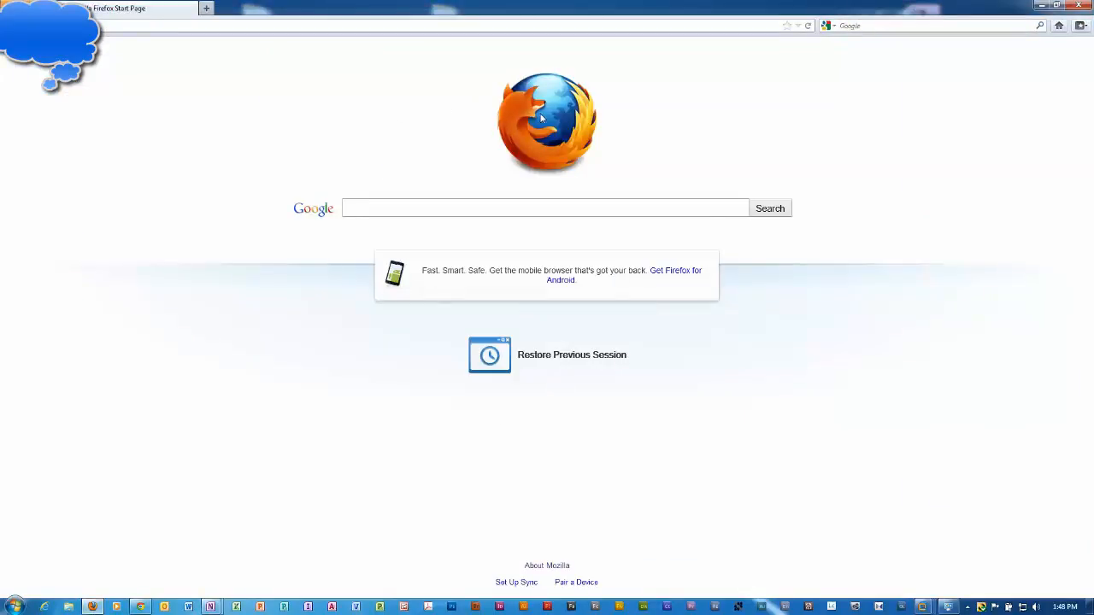
Restore the Firefox window from full screen and close it.
click(1056, 5)
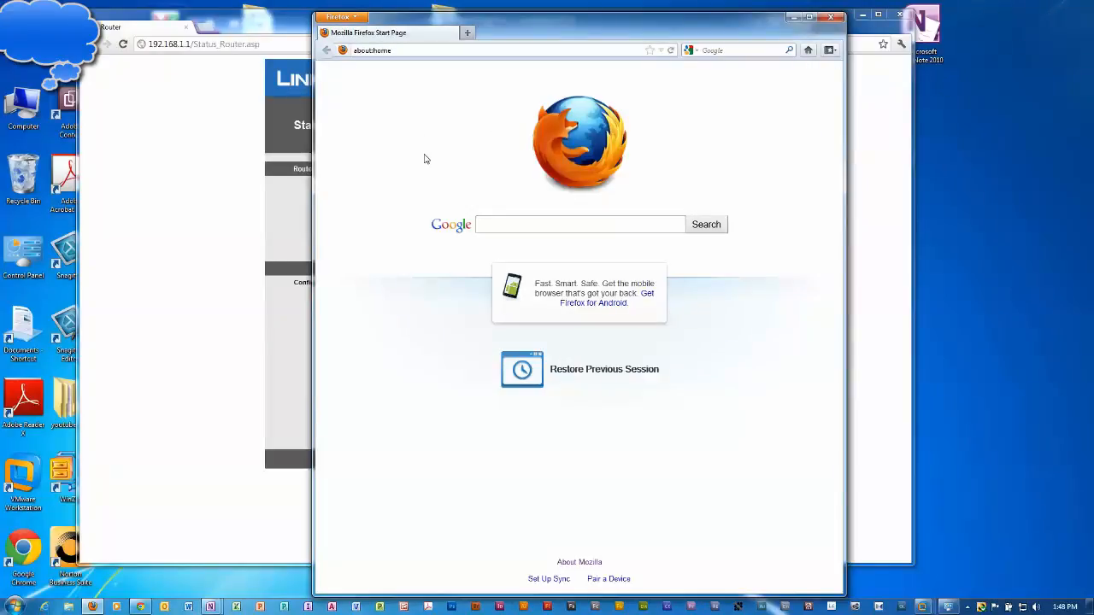
click(828, 18)
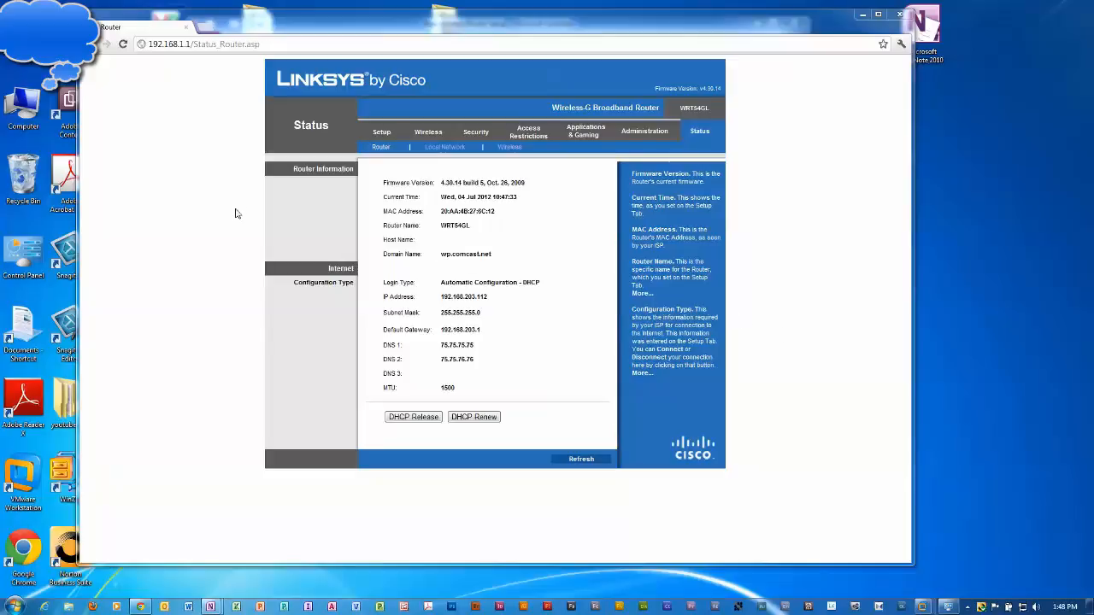
click(1021, 606)
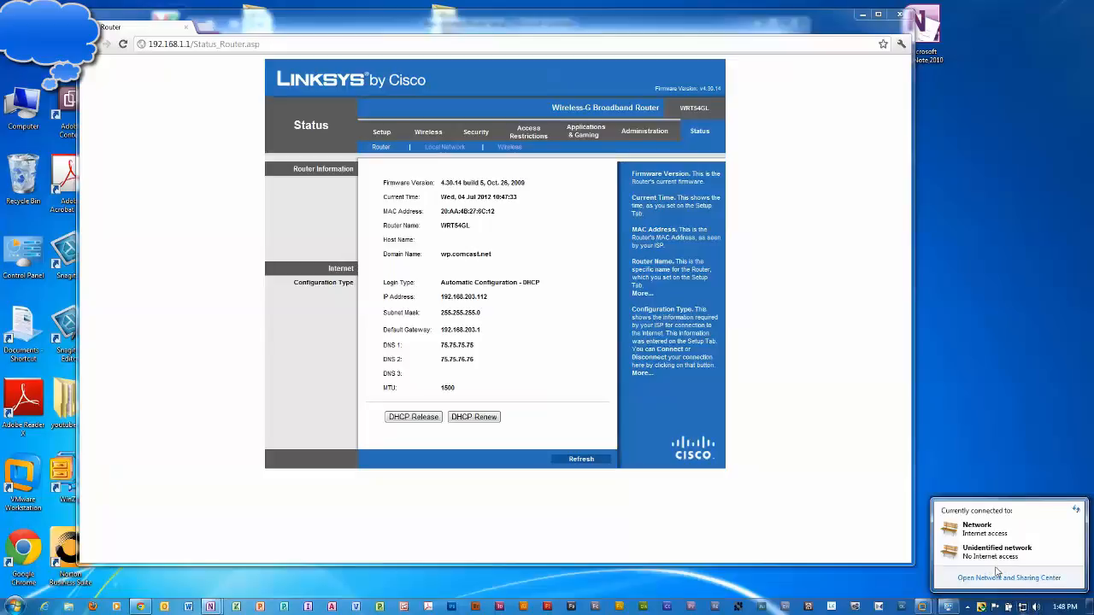
click(998, 578)
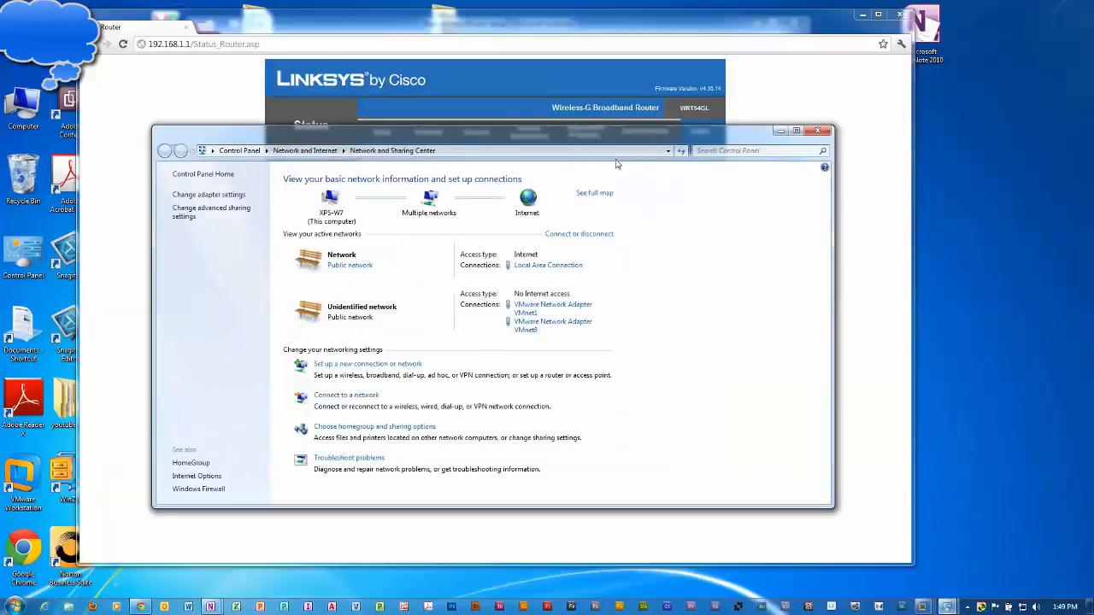
click(817, 130)
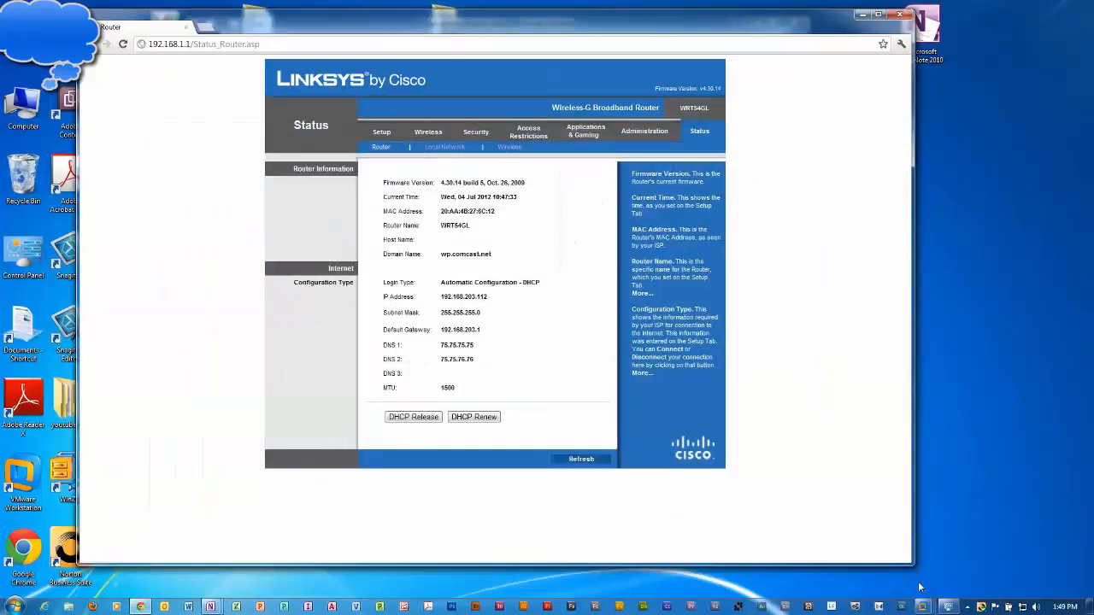
click(966, 606)
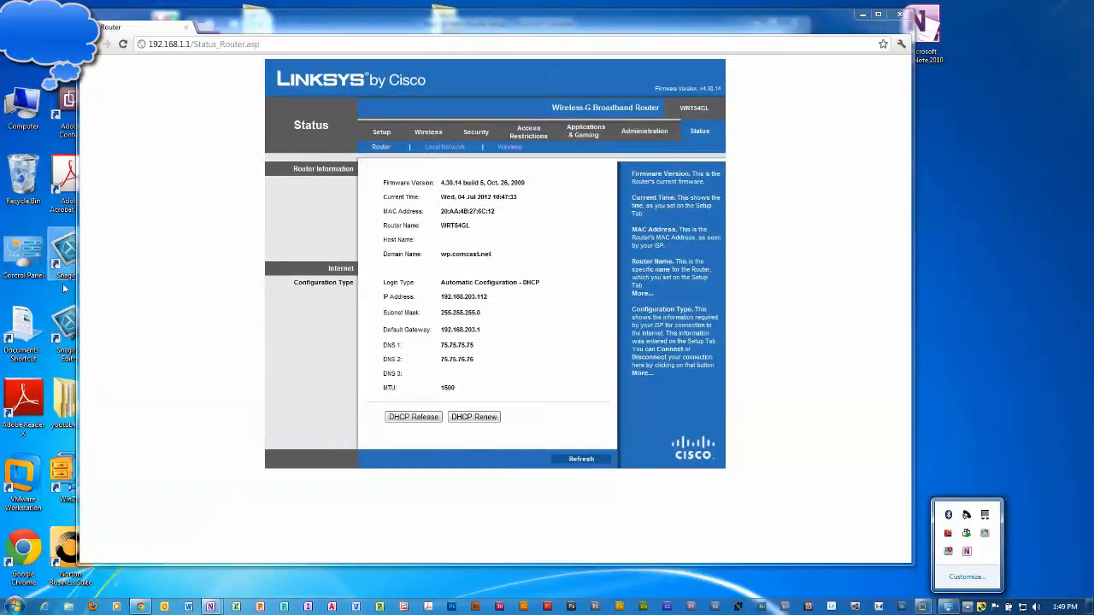
Re-enable the Wireless Network Connection (enable, disable, enable) and check its status.
click(25, 263)
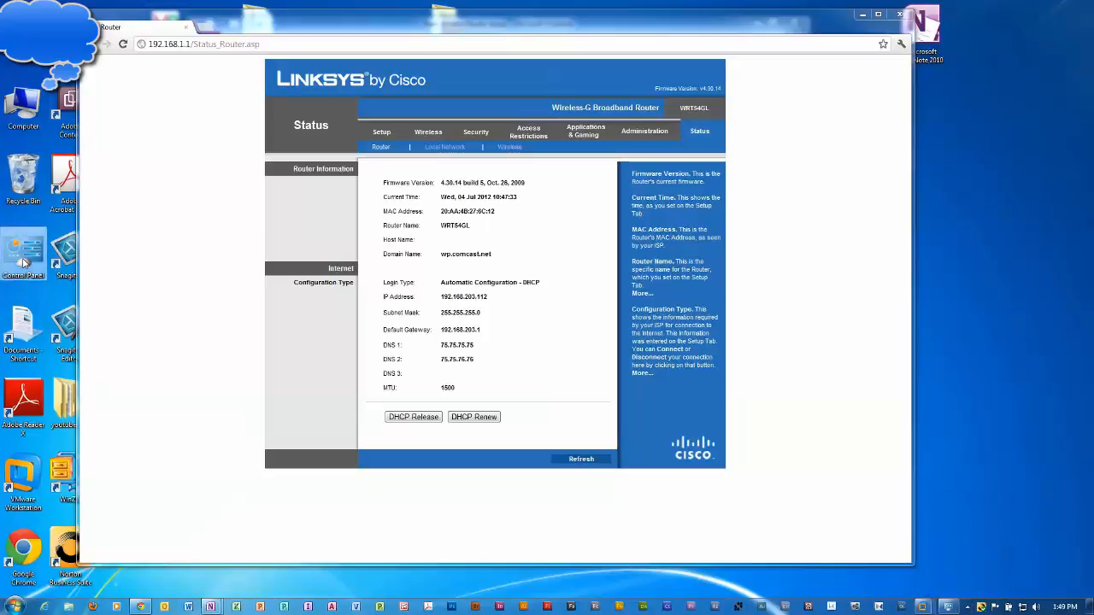
drag(357, 16, 567, 294)
click(164, 218)
right_click(188, 216)
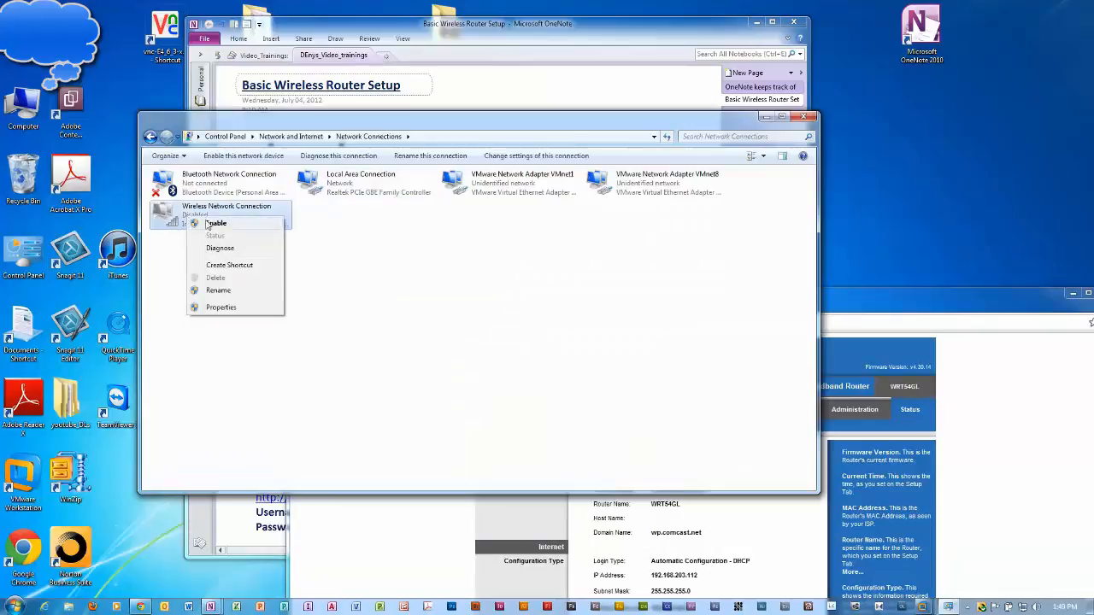
click(216, 224)
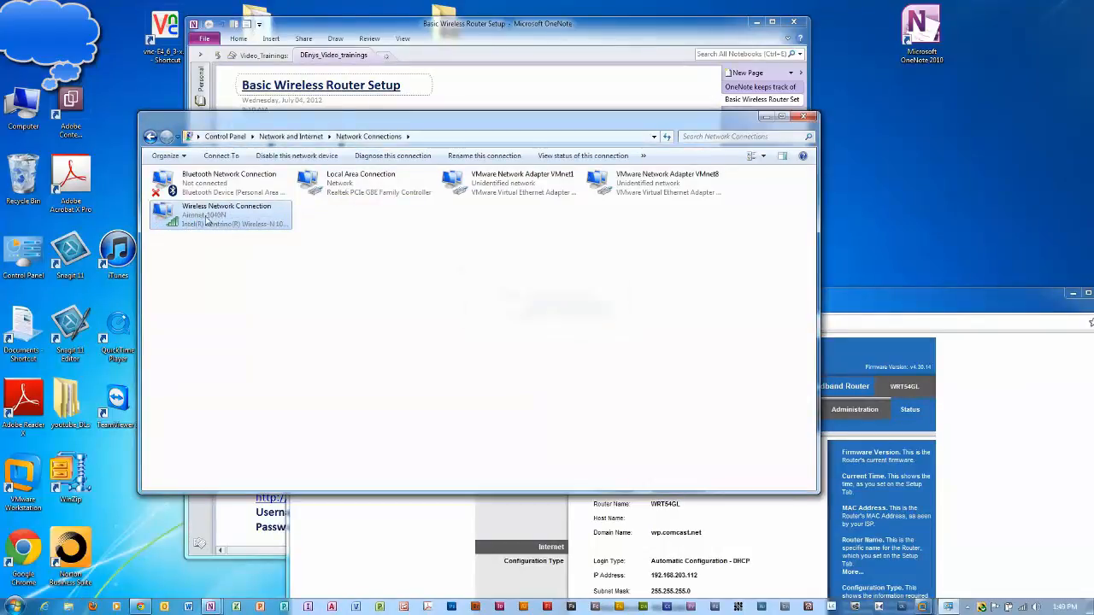
right_click(206, 217)
click(236, 224)
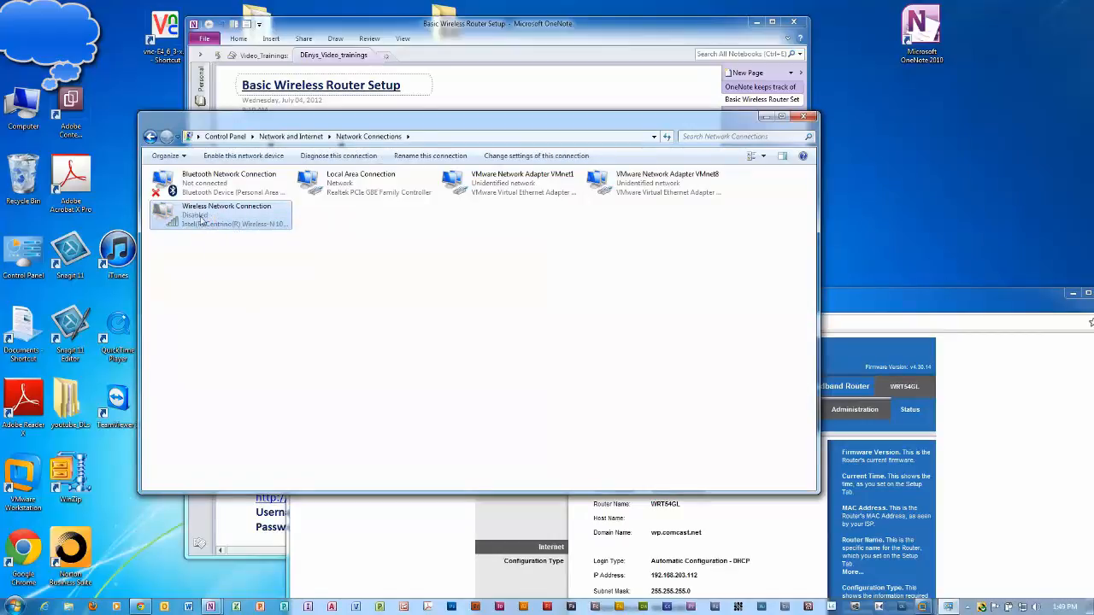
right_click(205, 222)
click(231, 228)
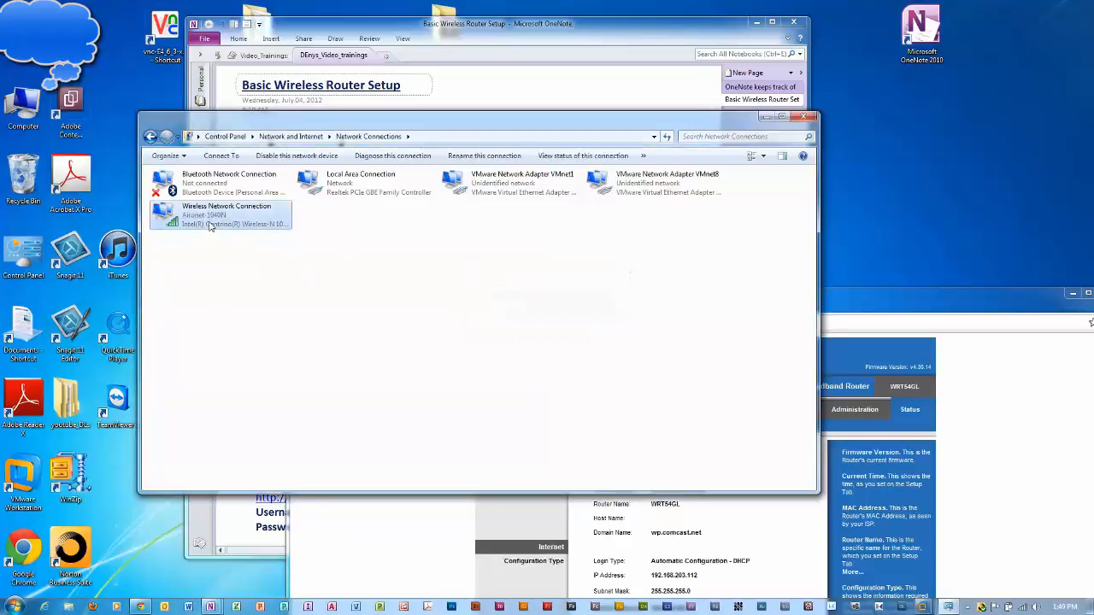
right_click(209, 225)
click(242, 259)
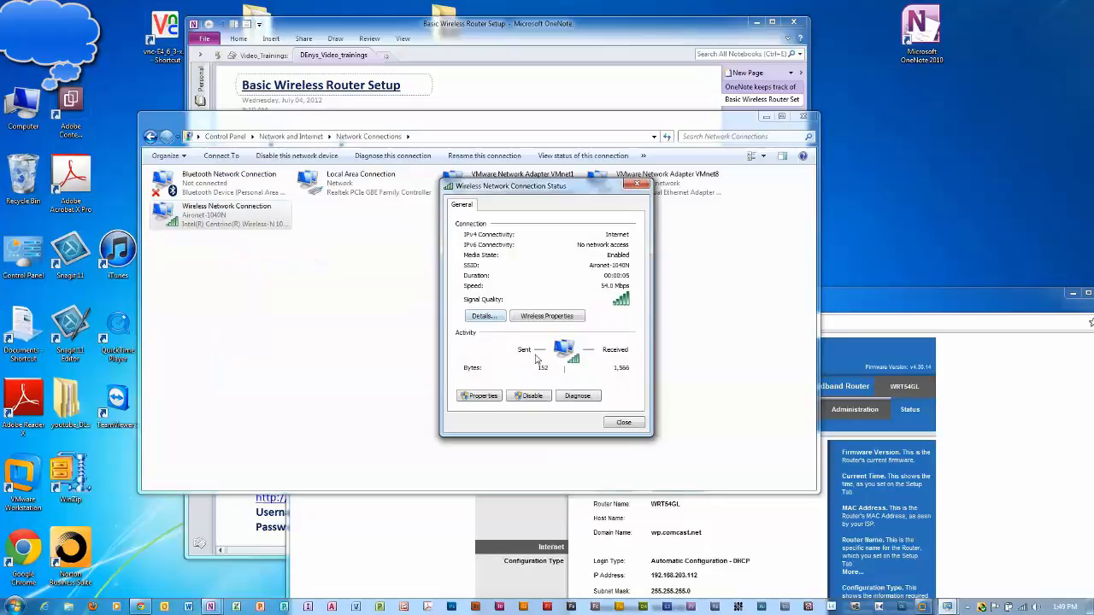
click(623, 422)
Pick the linksys network from the available wireless list and close Network Connections.
right_click(242, 230)
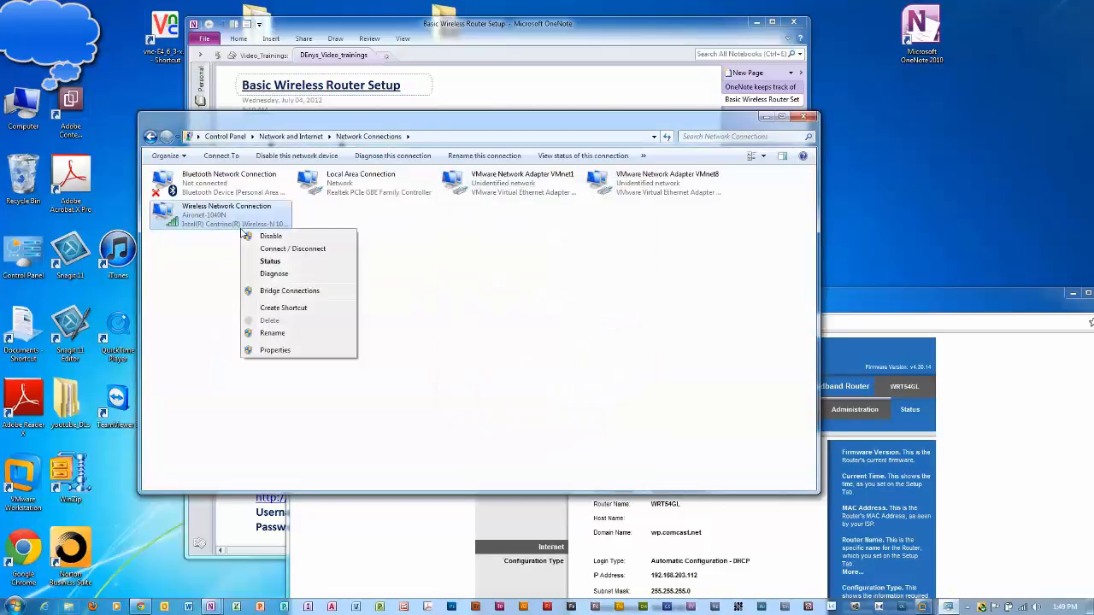
click(291, 249)
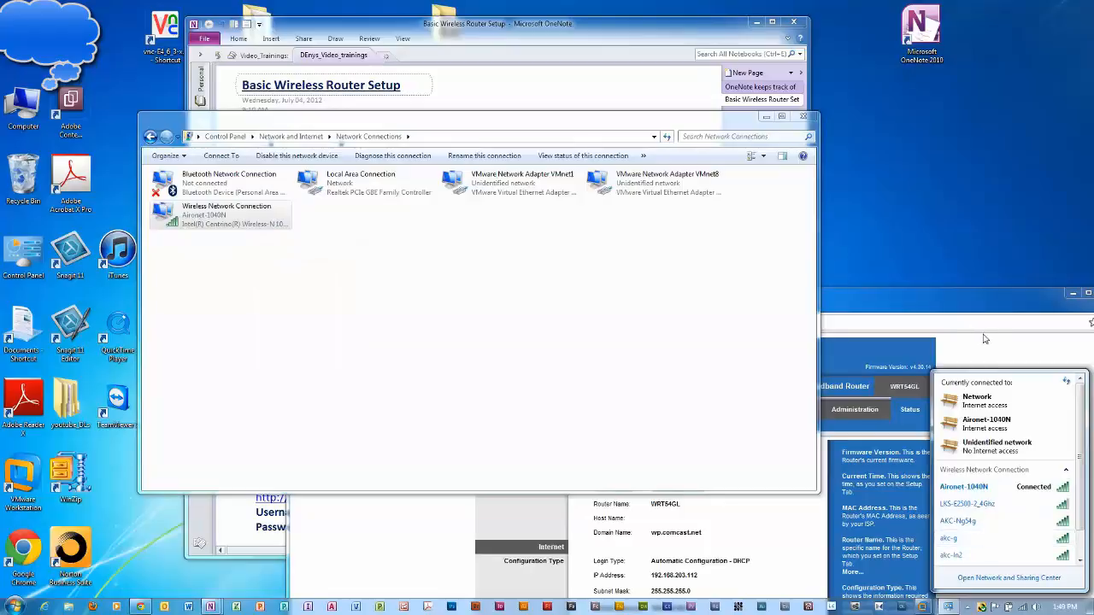
scroll(978, 504, down, 1)
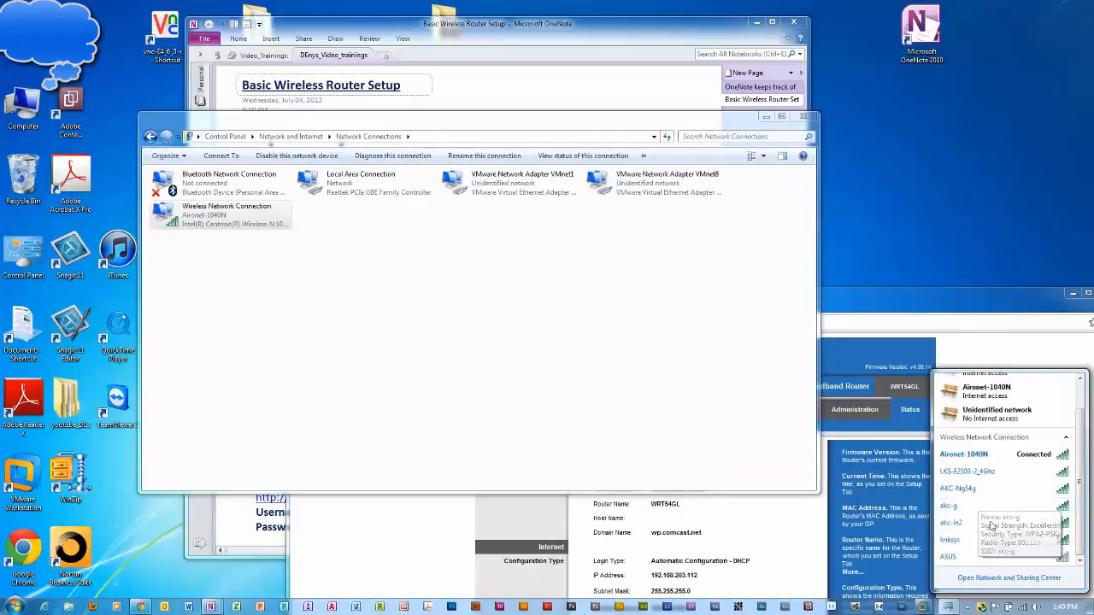
click(957, 539)
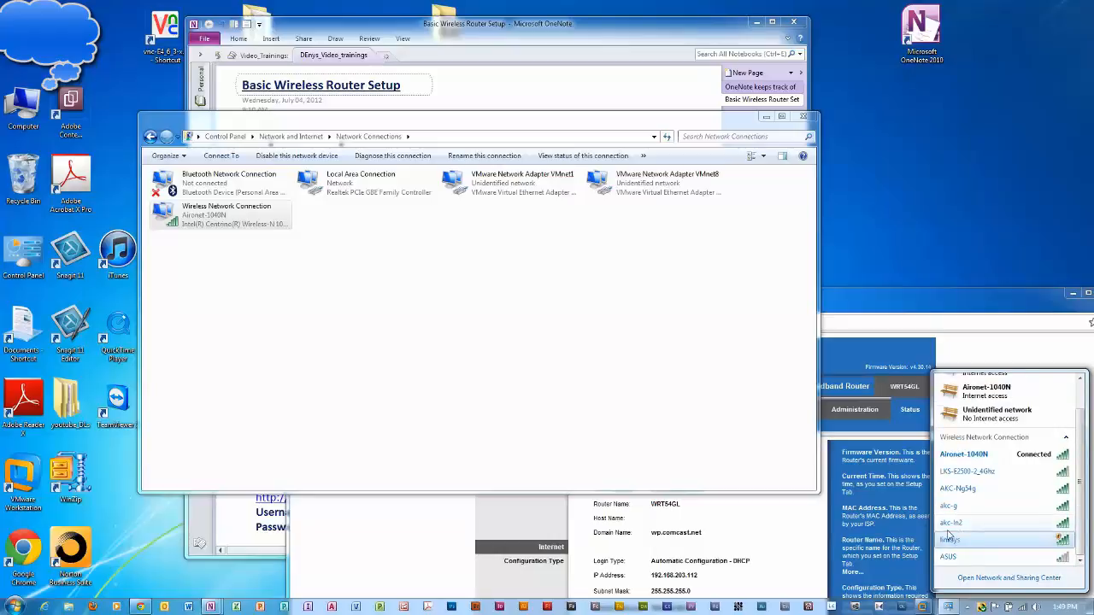
click(810, 117)
Drag Chrome's Linksys Status page up in front of the OneNote notes.
drag(786, 292, 630, 523)
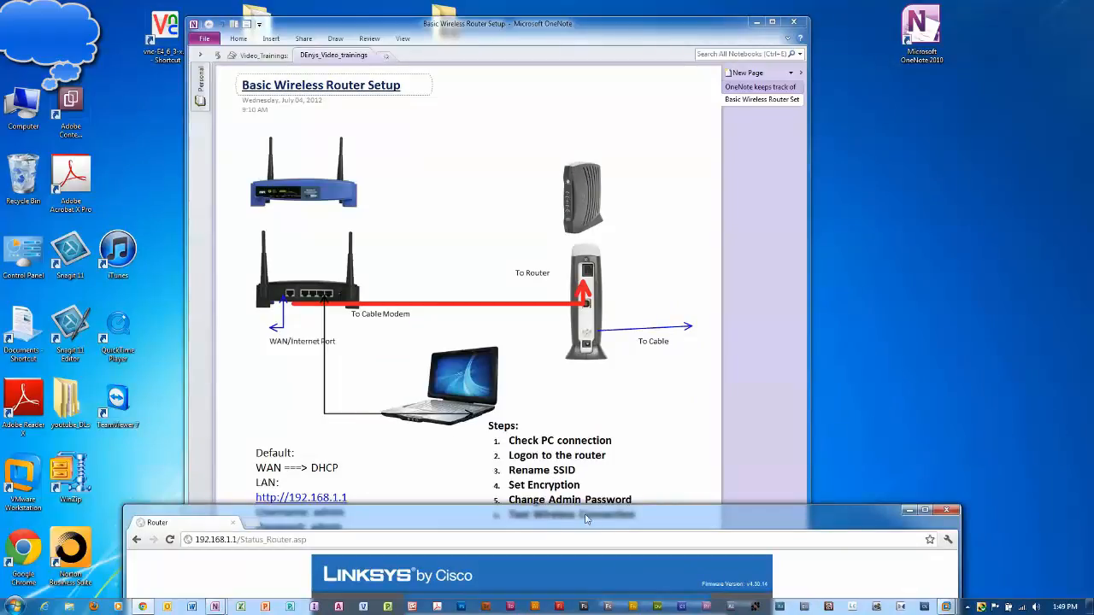
drag(587, 517, 596, 29)
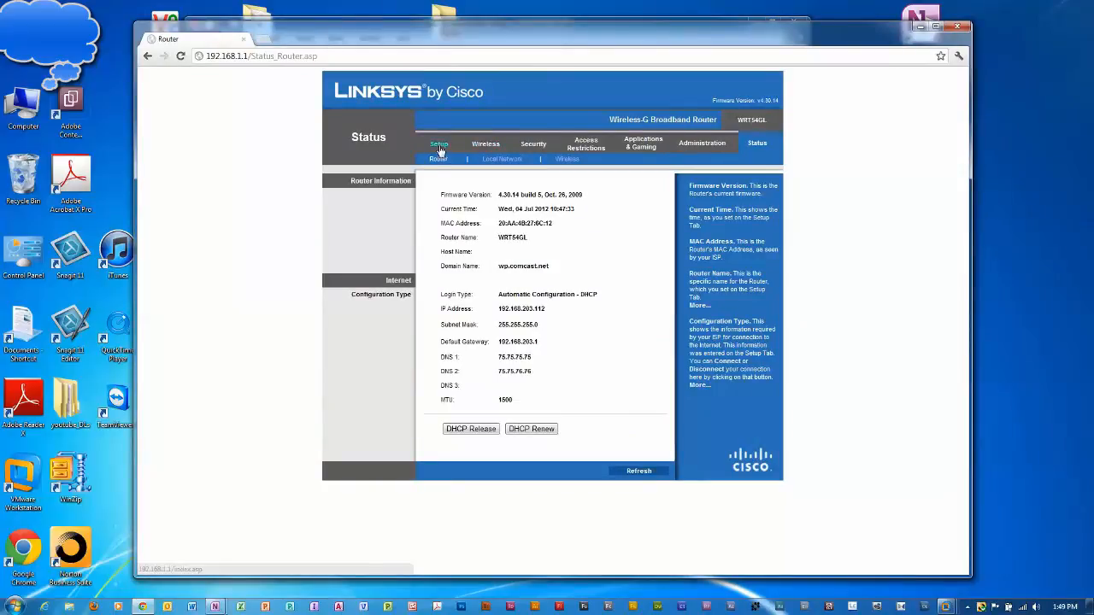
Open Basic Wireless Settings and glance at the available wireless networks.
click(486, 143)
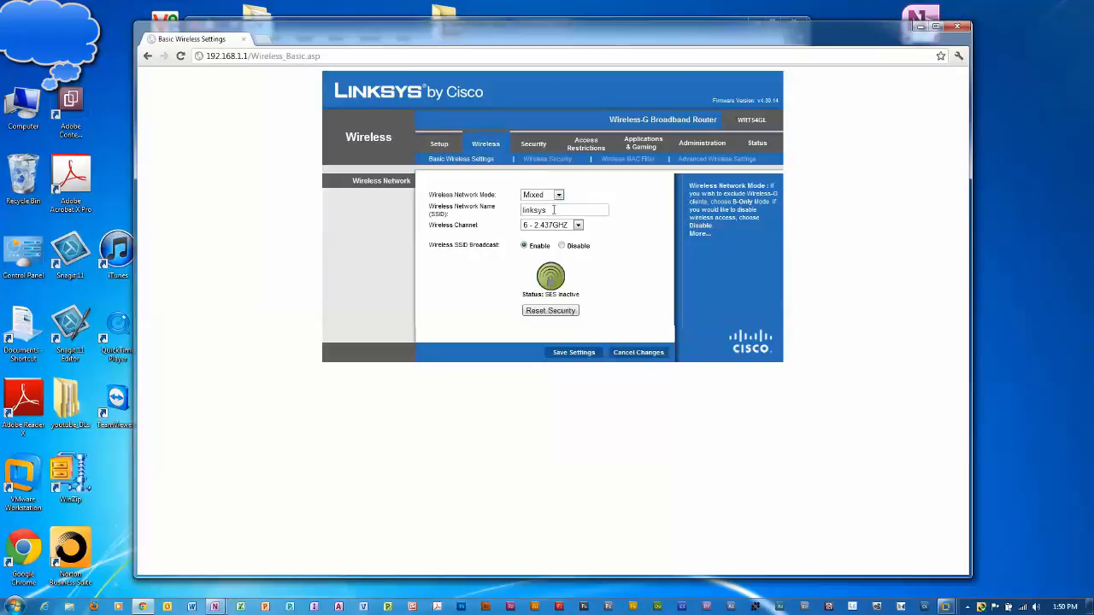
click(1030, 607)
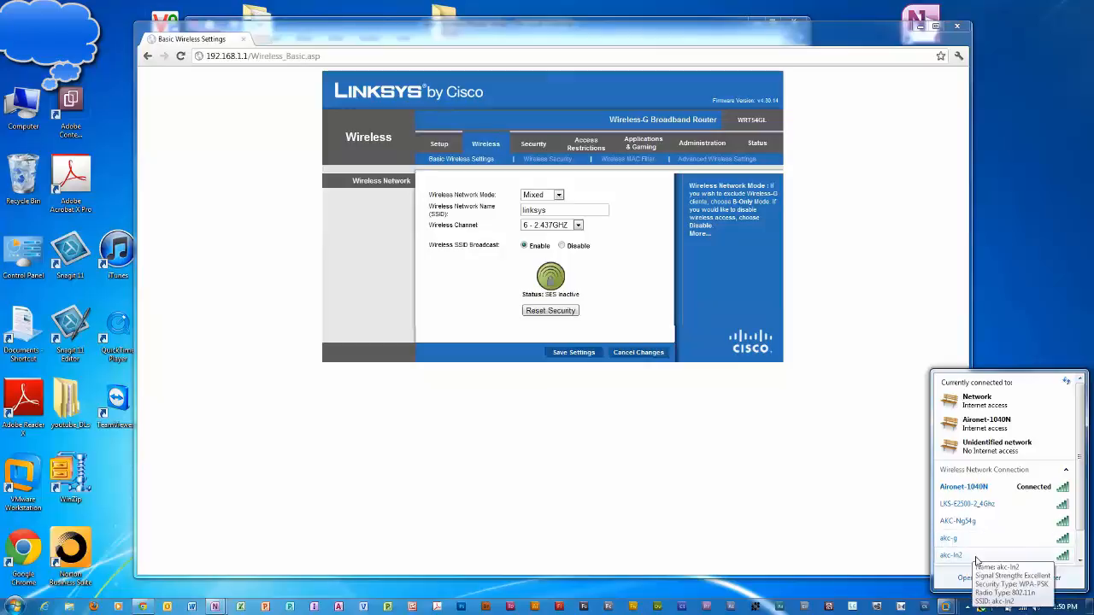
scroll(1019, 546, down, 1)
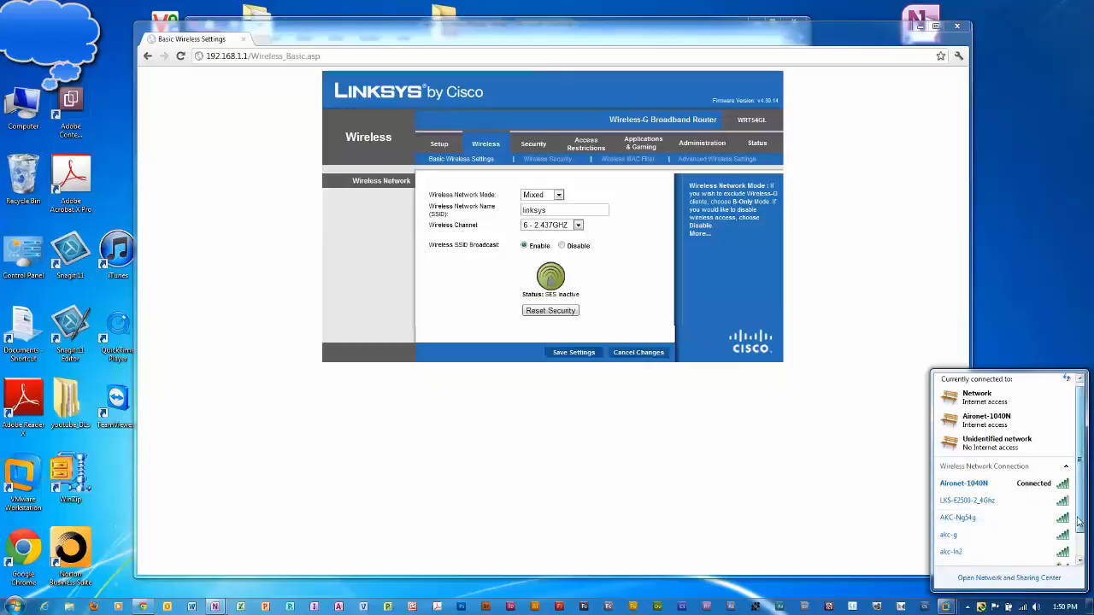
click(548, 209)
Rename the wireless network from linksys to mywl, save, and return to Basic Setup.
drag(549, 210, 502, 210)
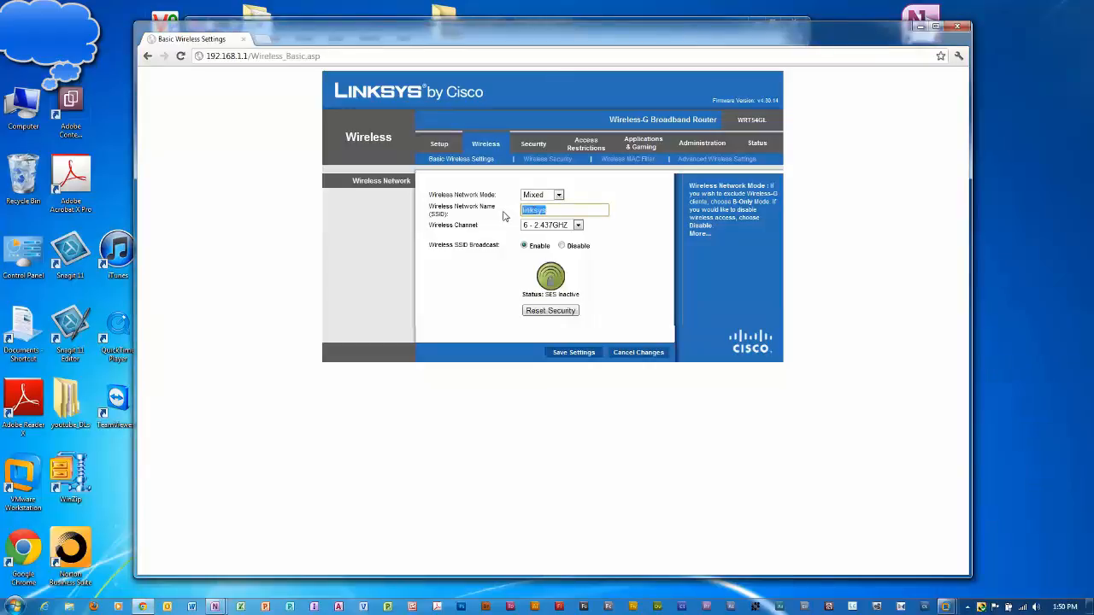
text(myw)
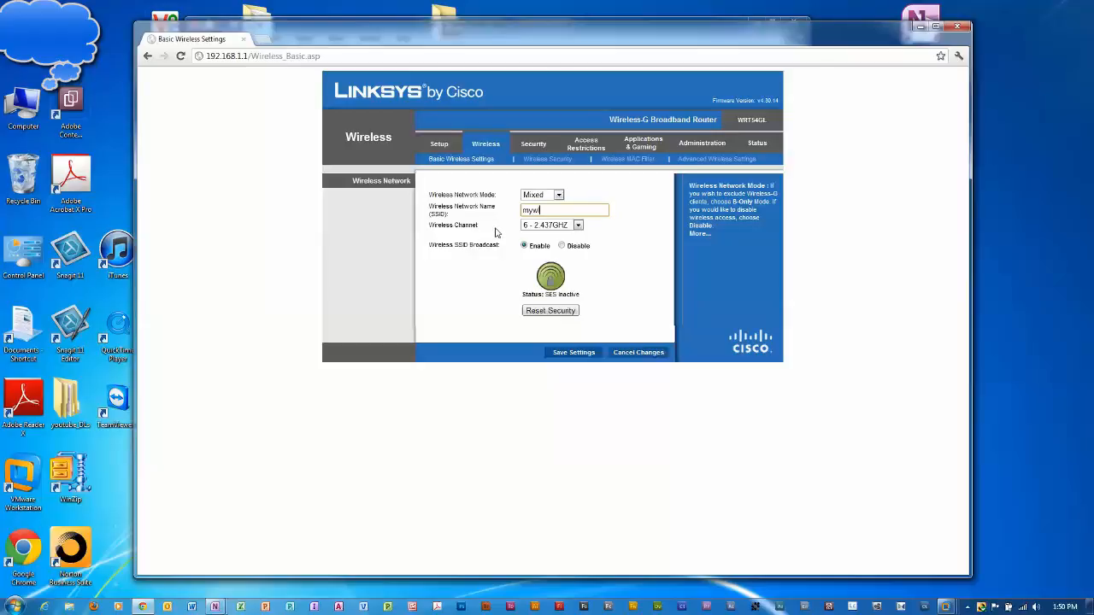
click(574, 353)
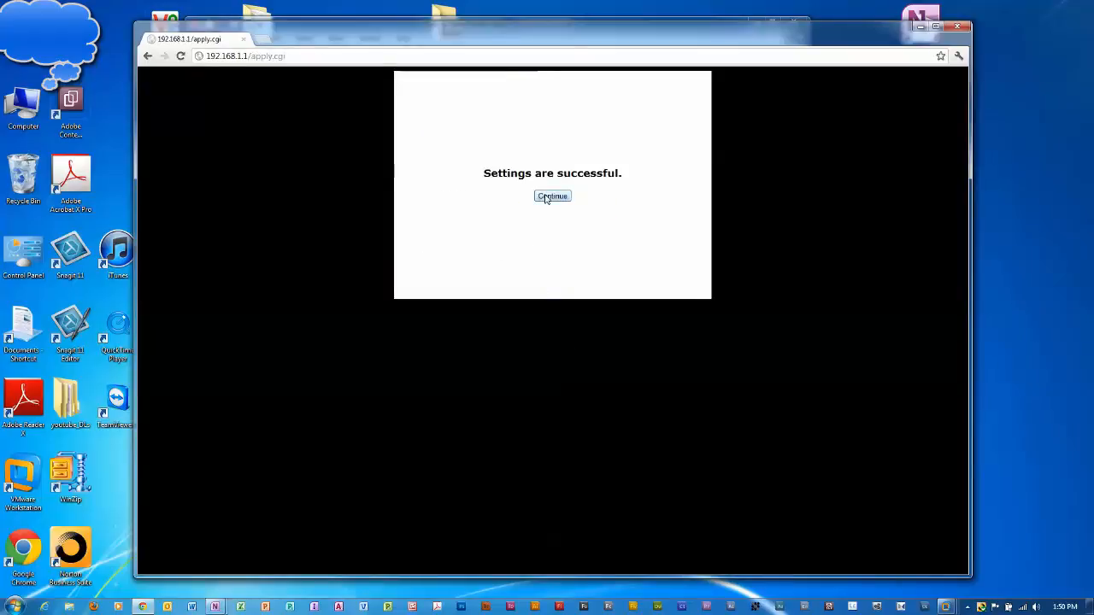
click(545, 198)
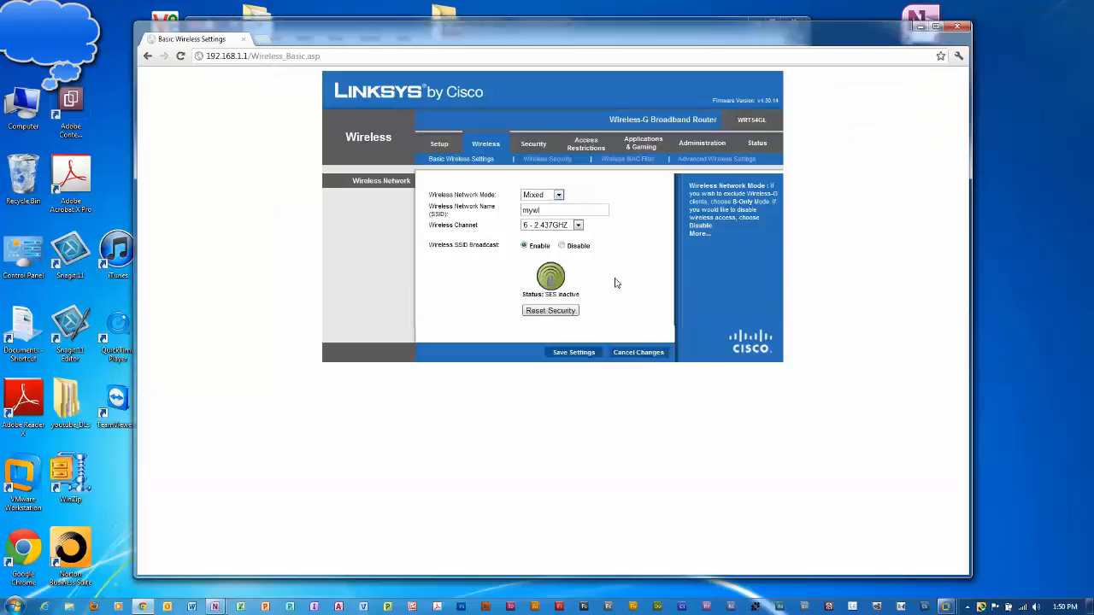
click(440, 146)
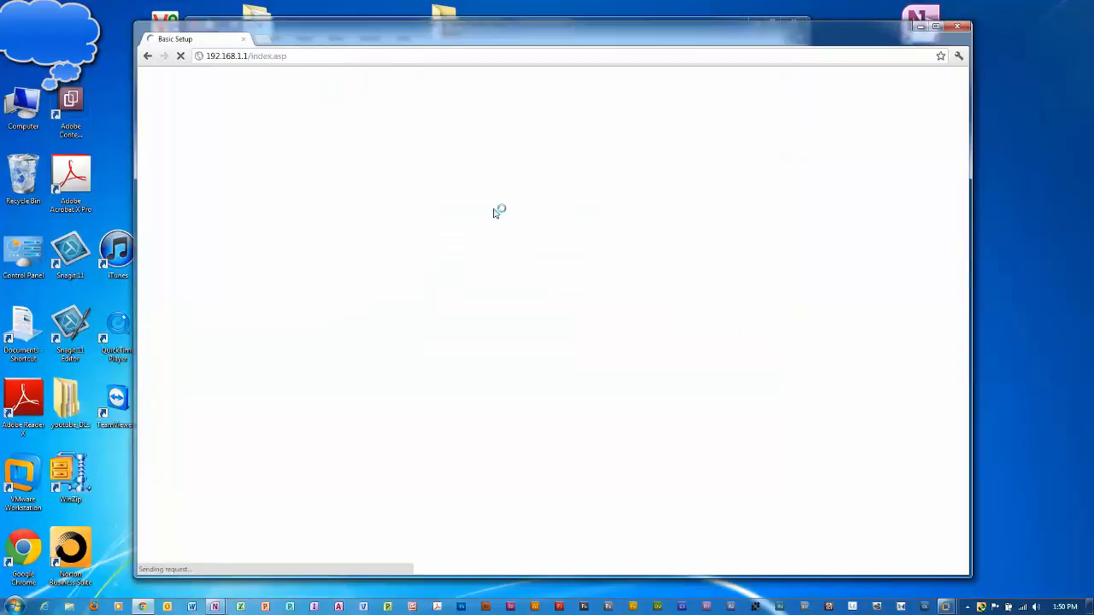
click(1022, 606)
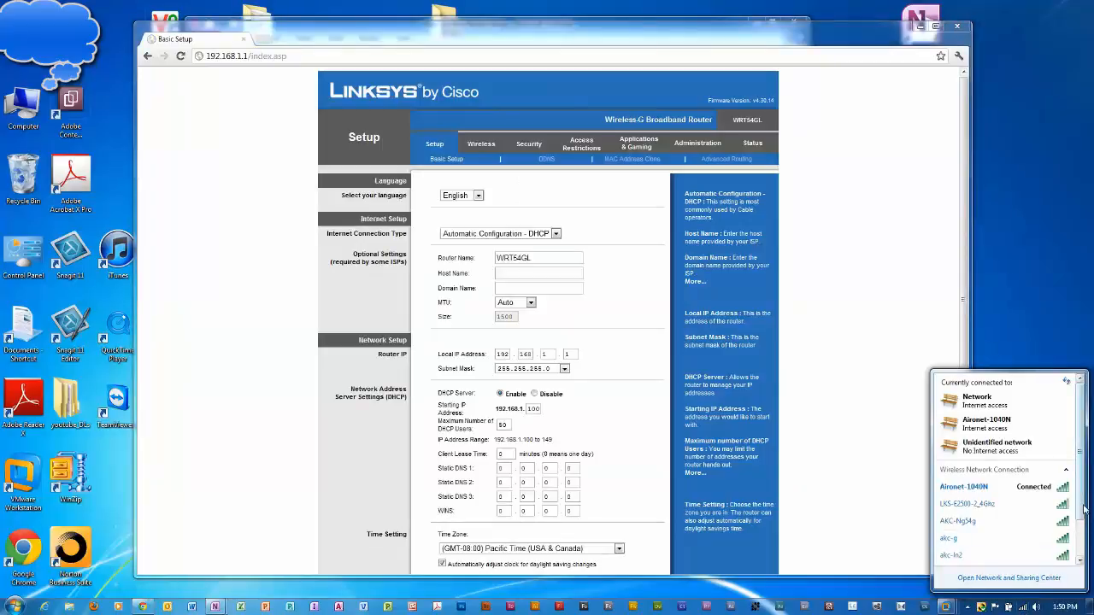
drag(1081, 508, 1082, 545)
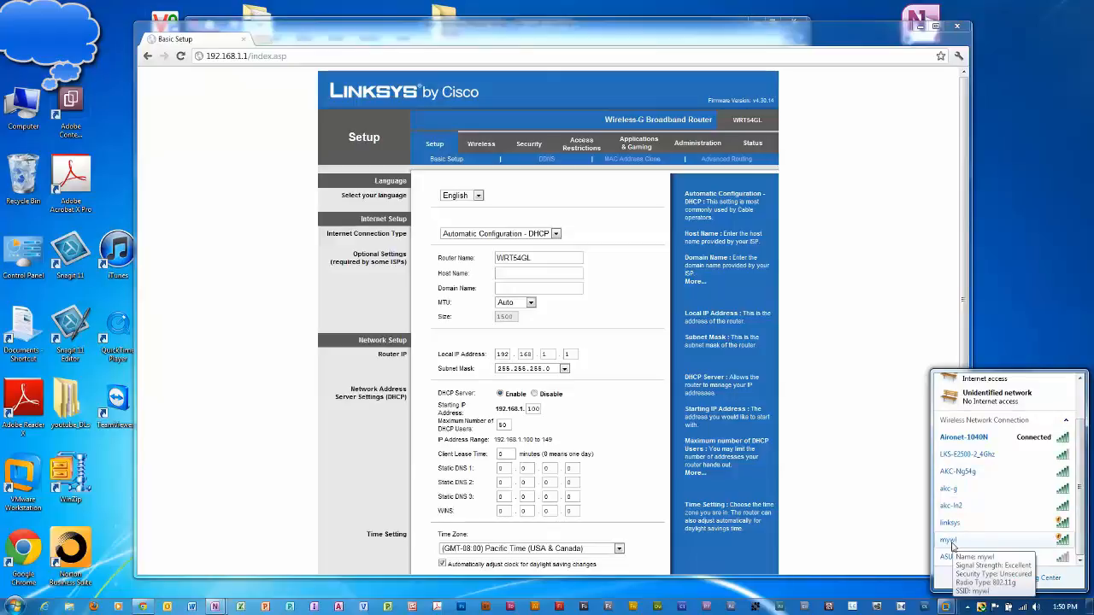
click(360, 275)
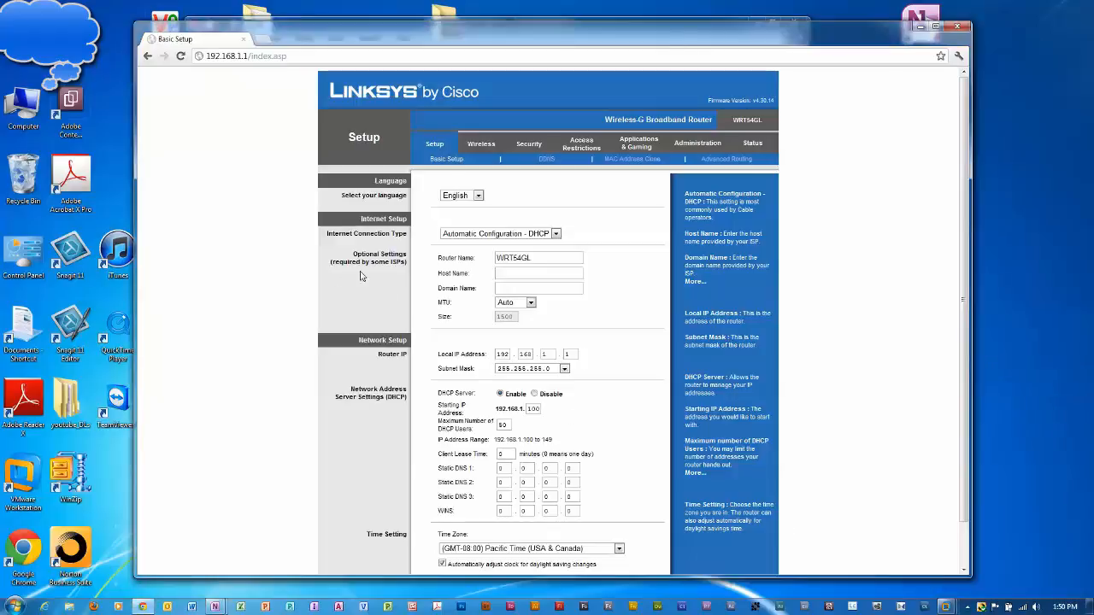
drag(451, 39, 768, 563)
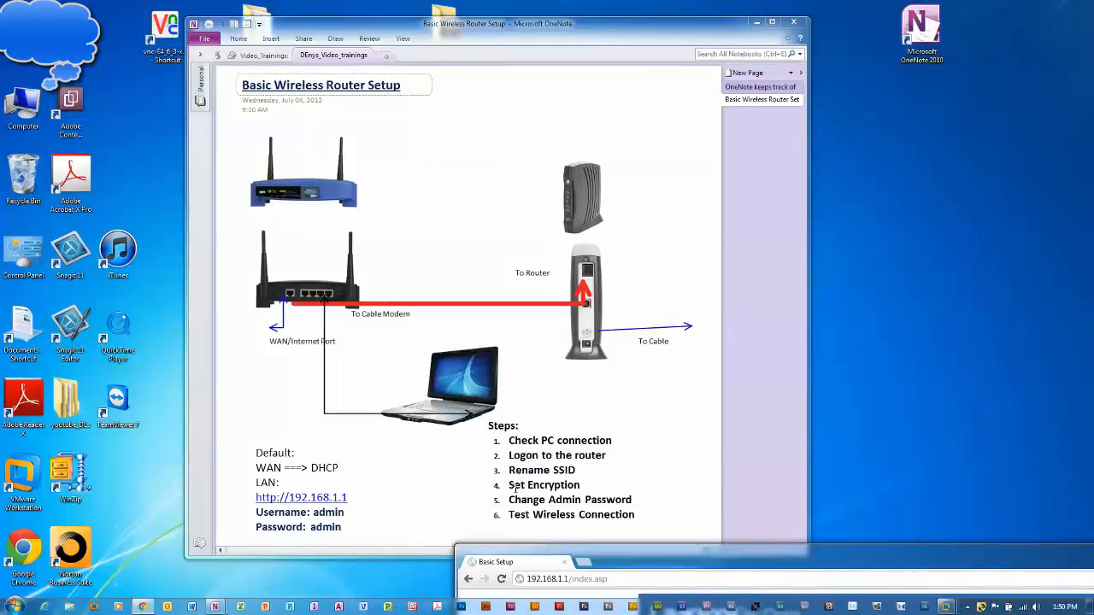
drag(773, 556, 425, 7)
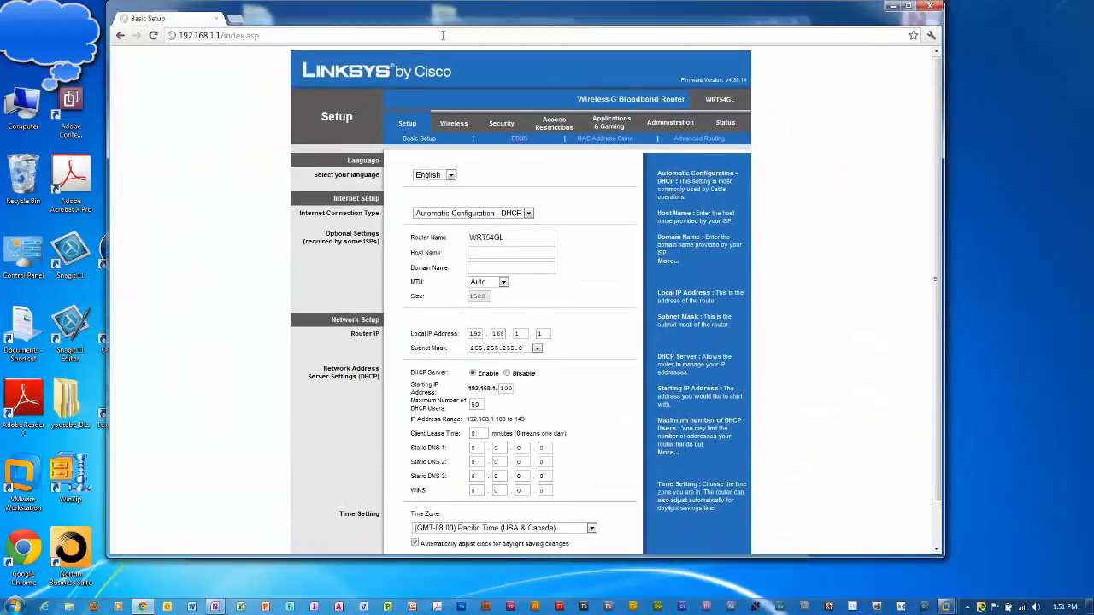
Go to Wireless > Wireless Security, where Security Mode still shows Disabled.
click(453, 127)
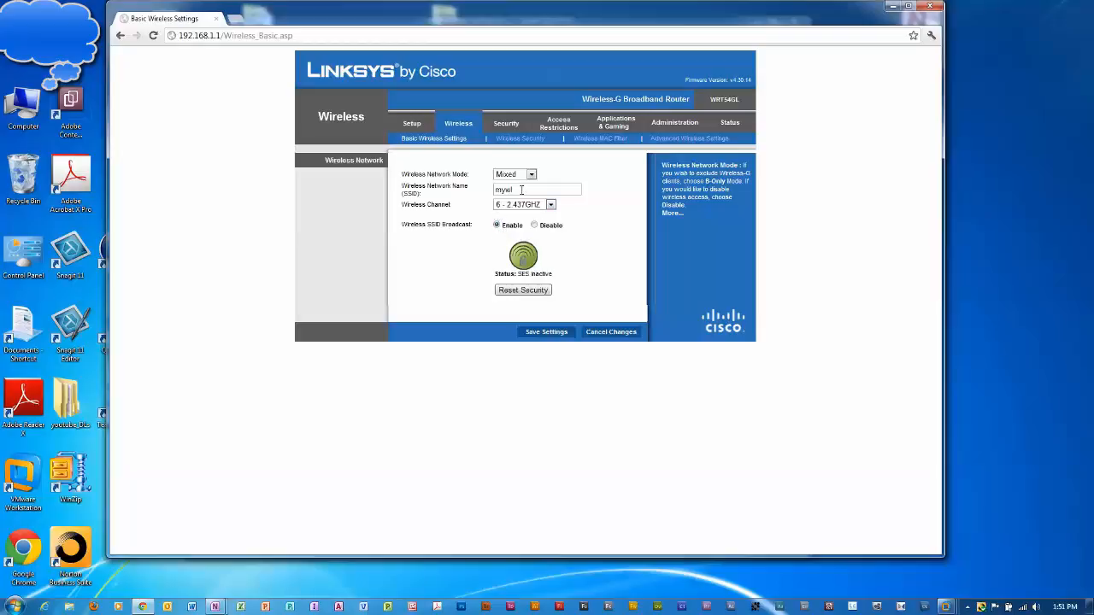
click(516, 139)
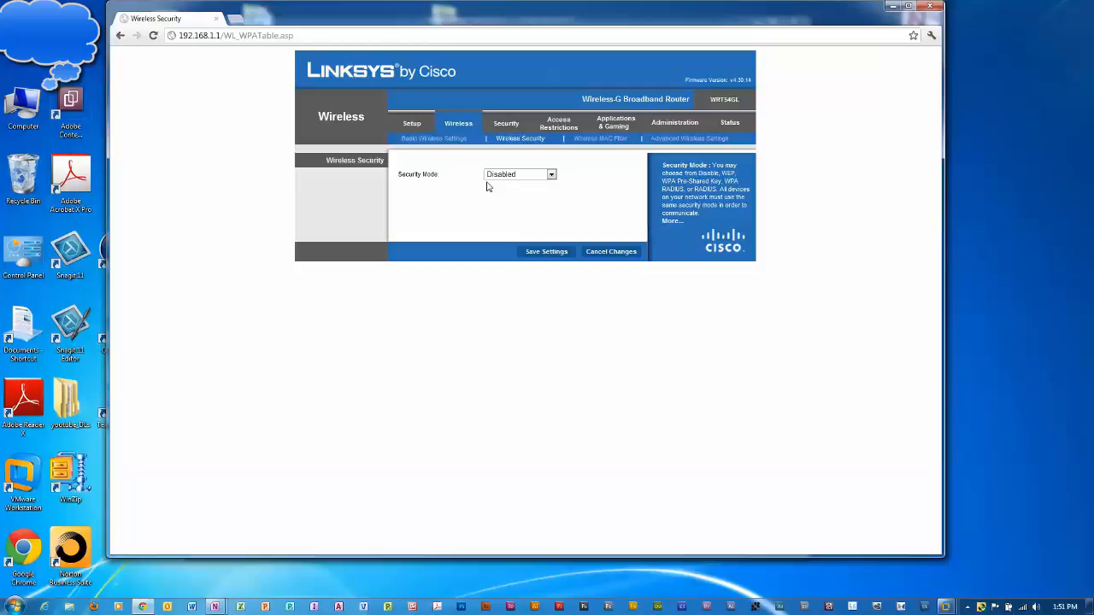
Switch Security Mode to WPA2 Personal and try saving with a too-short shared key.
click(552, 175)
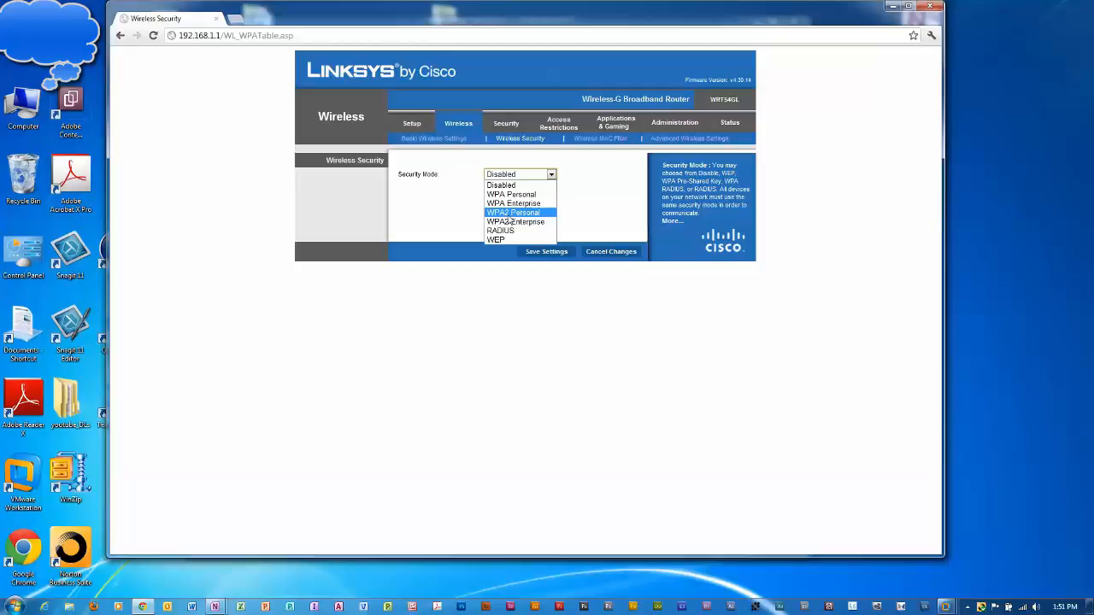
click(511, 212)
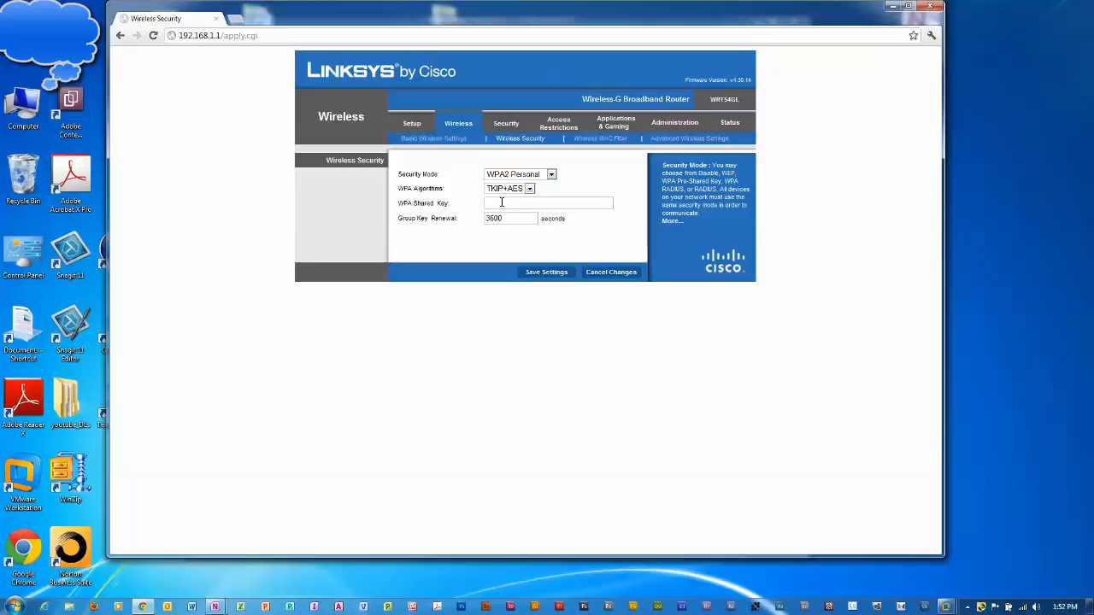
click(494, 203)
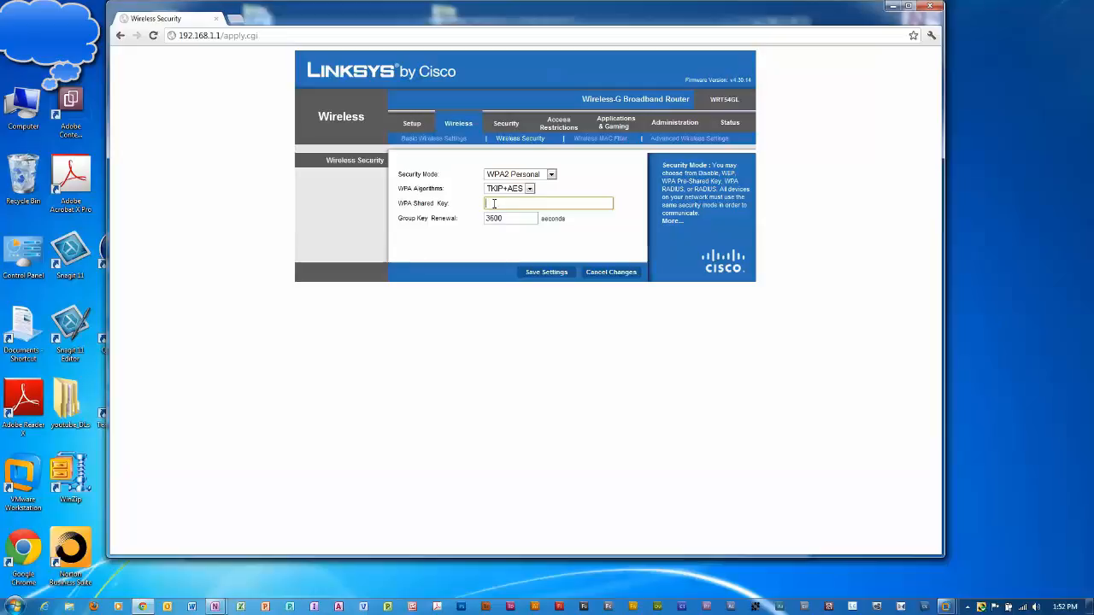
click(545, 273)
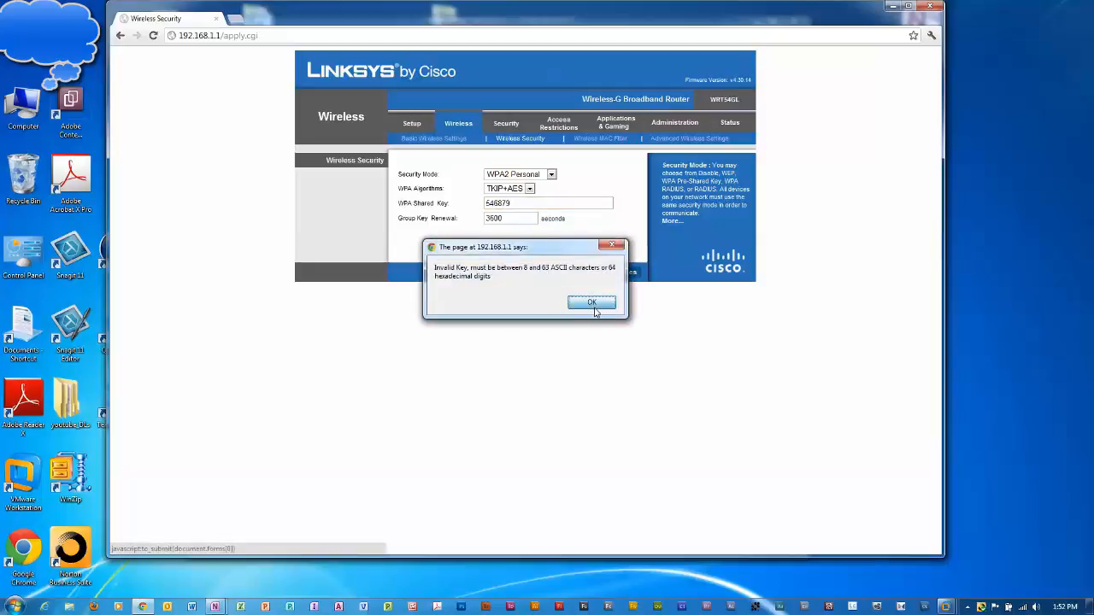
click(593, 305)
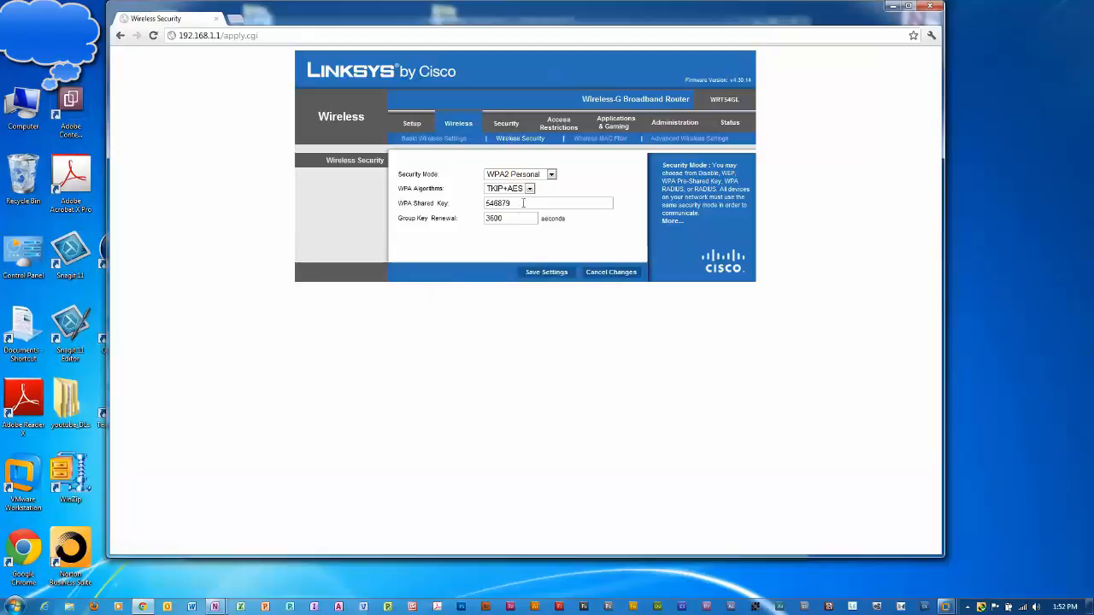
Replace the shared key with a valid 8-character key and save the settings.
drag(523, 202, 429, 205)
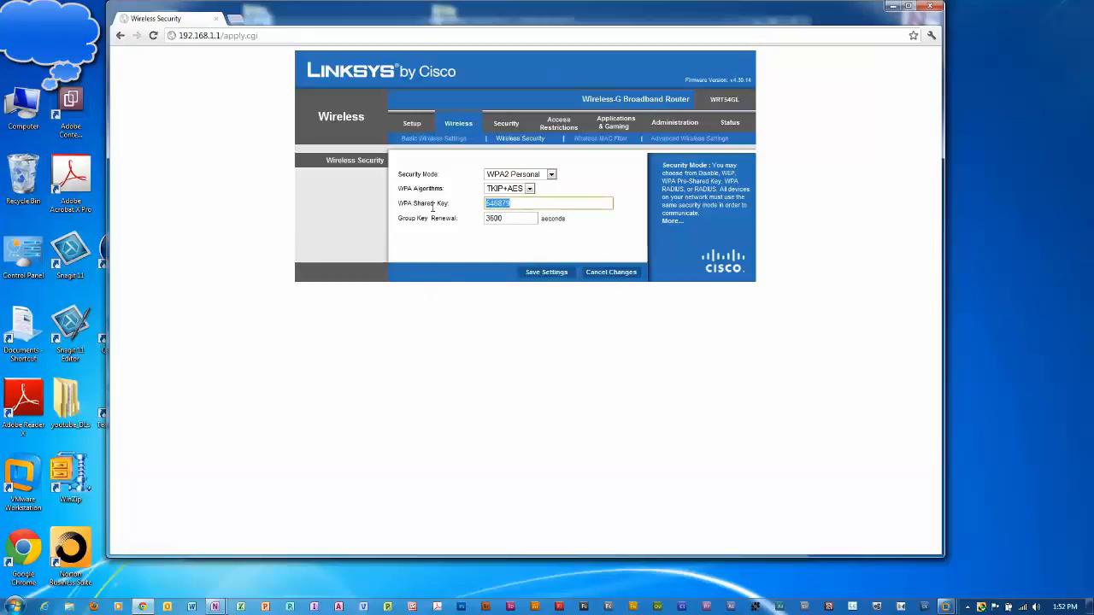
key(BackSpace)
click(544, 275)
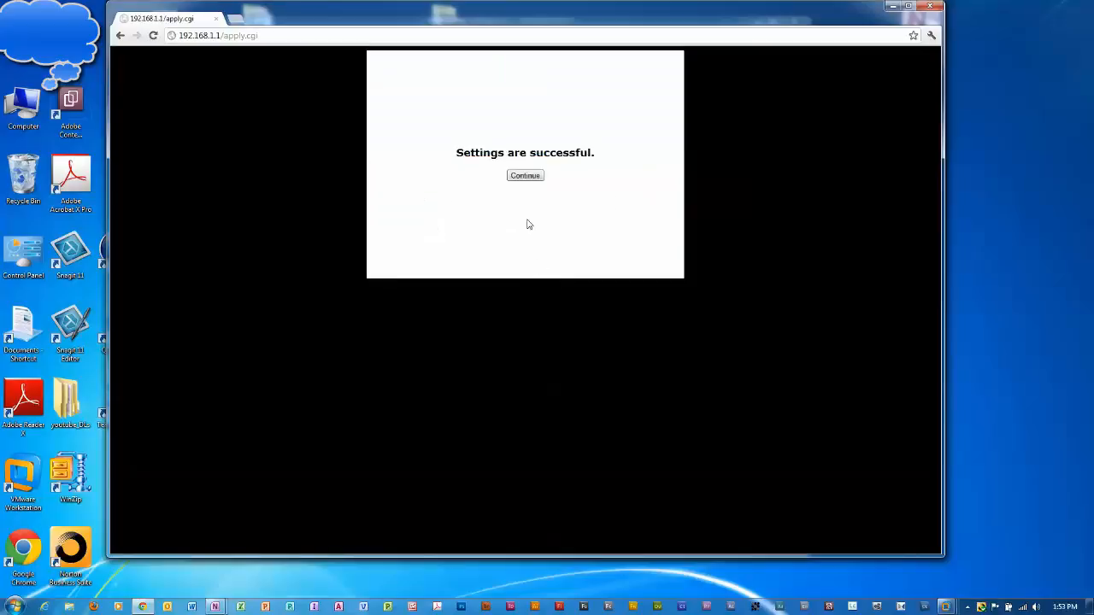
Continue back to the WPA2 Personal security page, then minimize Chrome to reveal the OneNote notes.
click(523, 177)
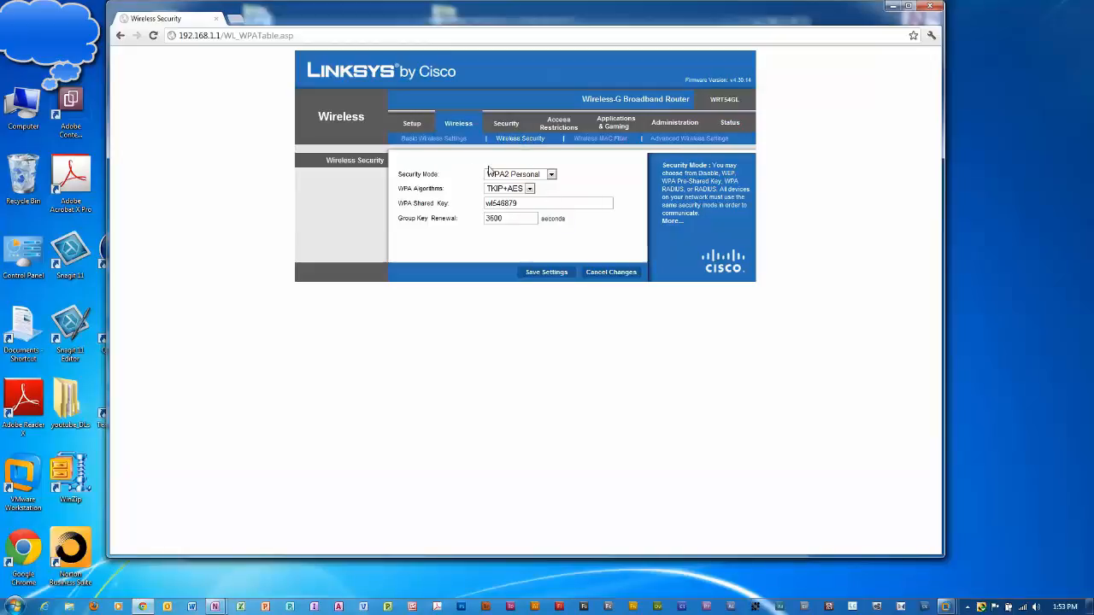
click(890, 8)
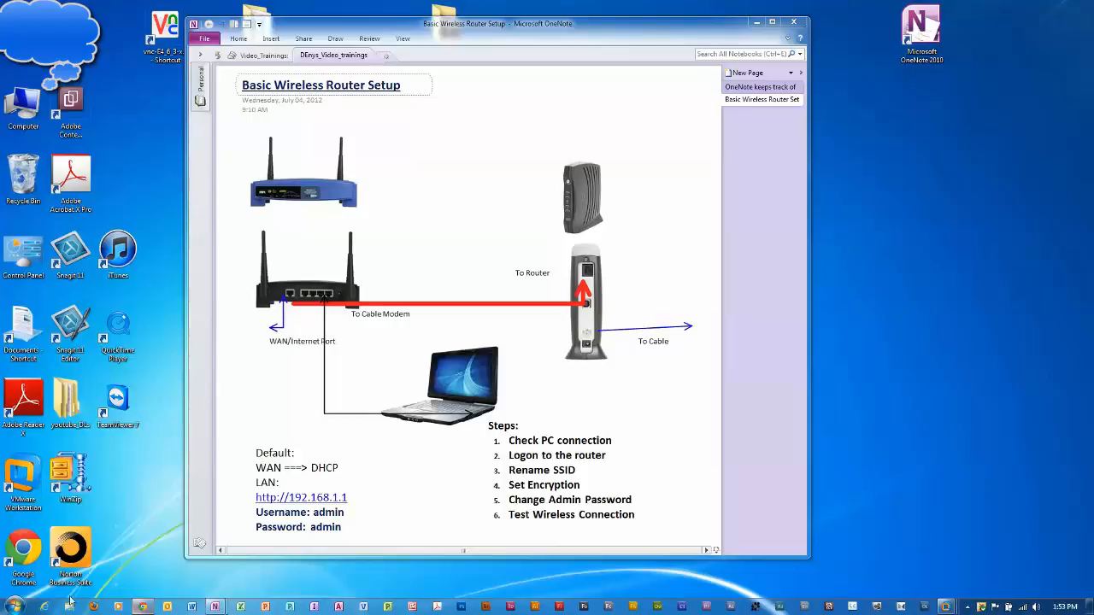
Restore Chrome and, on the Administration page, save a new router password entered twice.
click(141, 606)
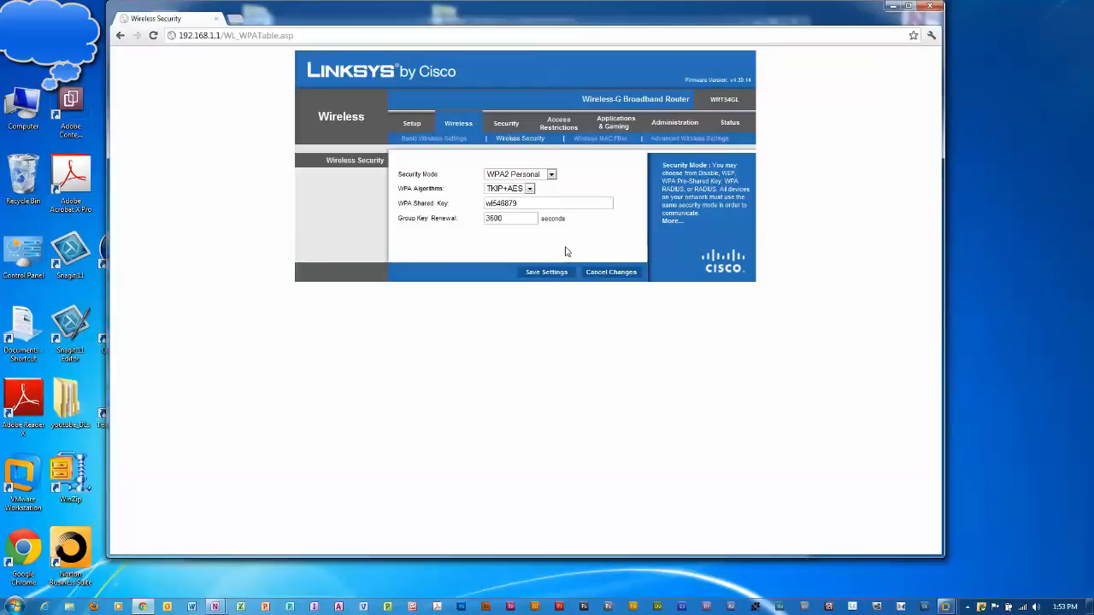
click(674, 125)
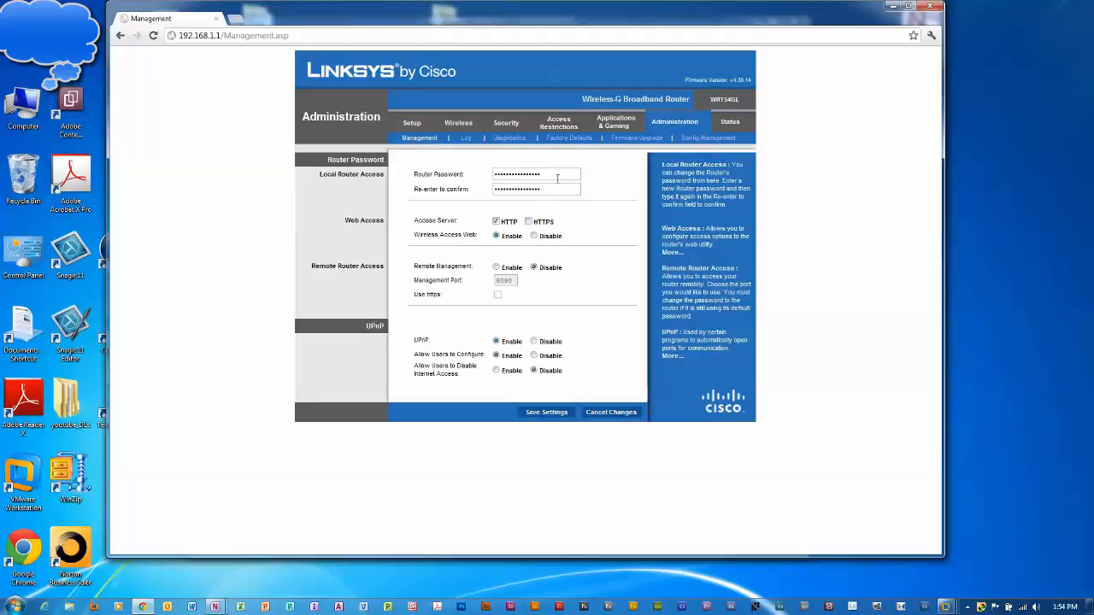
drag(551, 177, 460, 174)
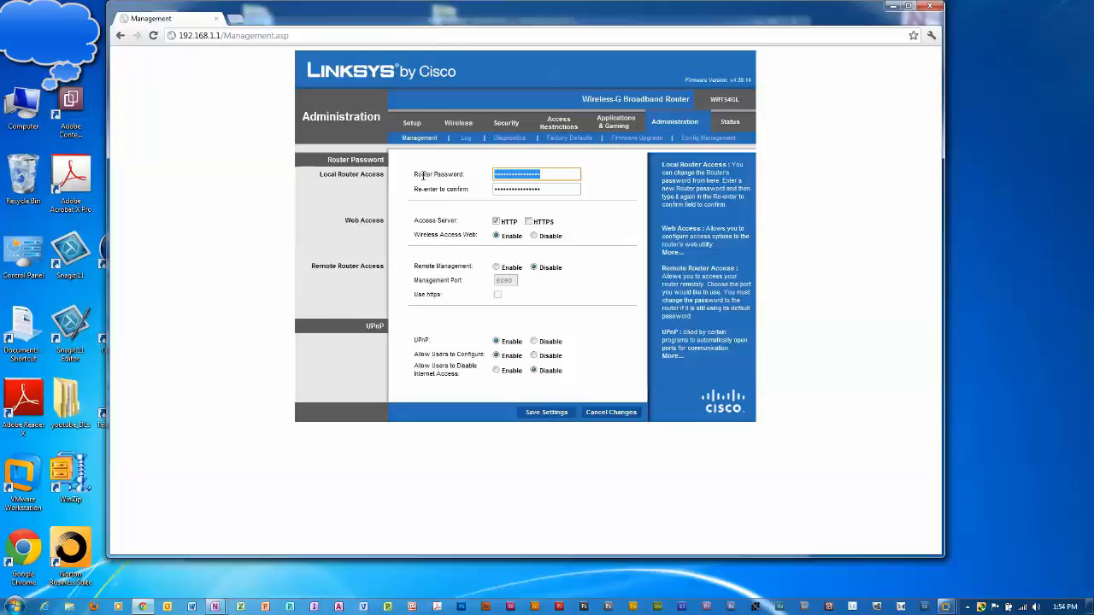
text(••)
key(Tab)
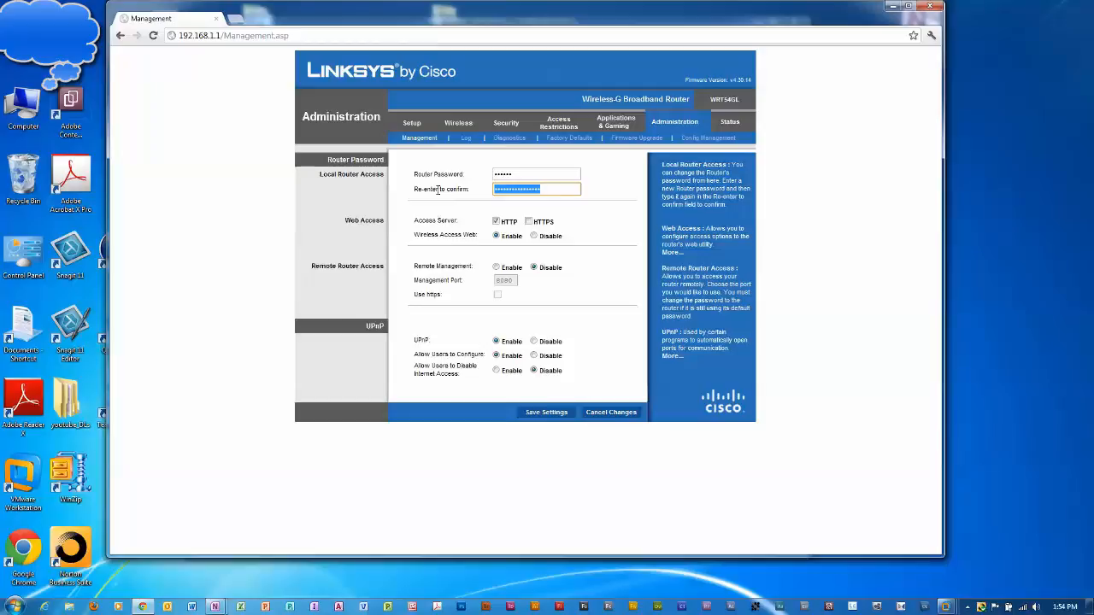
text(•••)
click(539, 415)
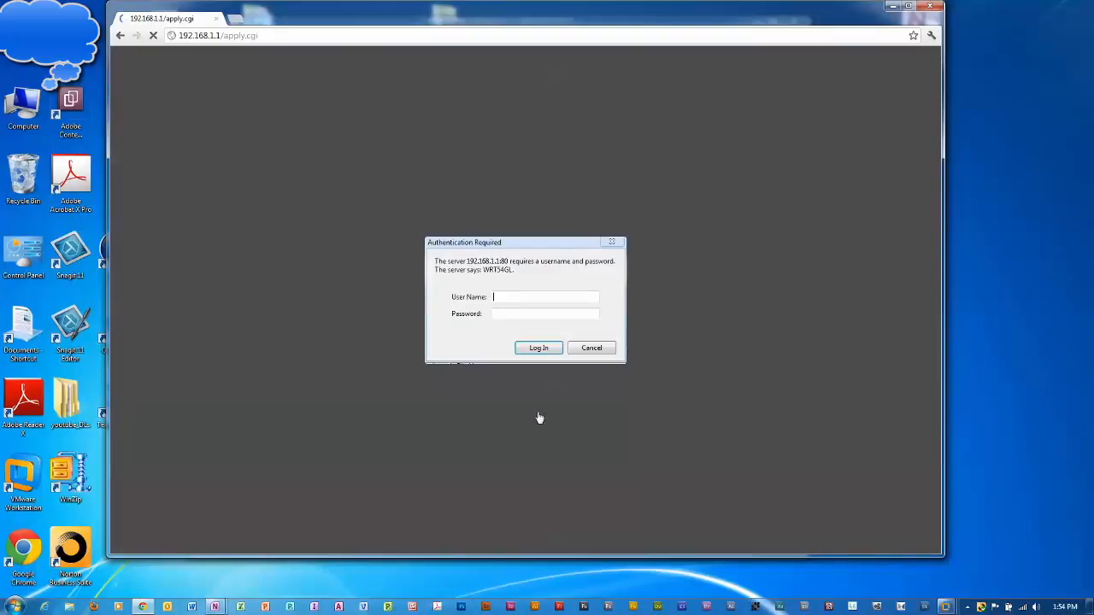
Log back in to the router as admin with the new password.
click(493, 314)
click(534, 347)
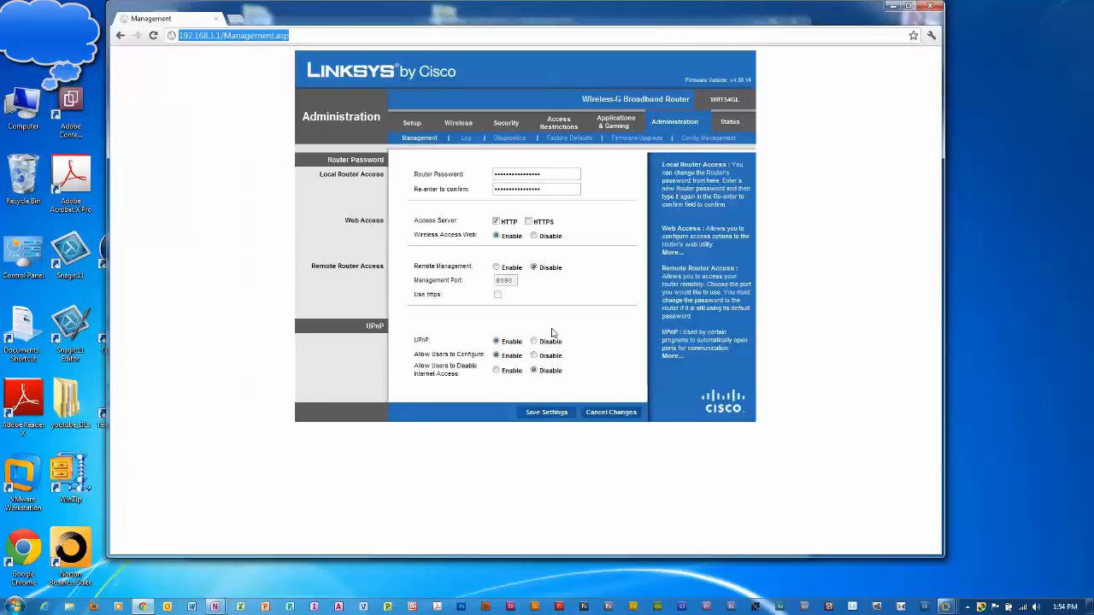
View the router Status page showing internet address 192.168.203.112, and move the browser aside.
click(729, 123)
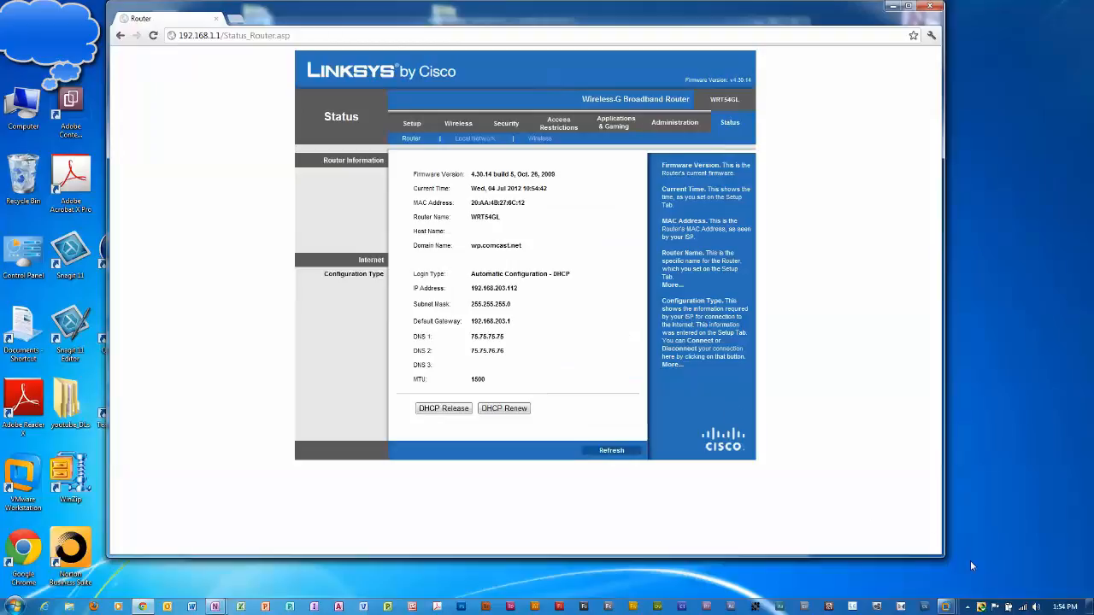
mouse_move(1022, 608)
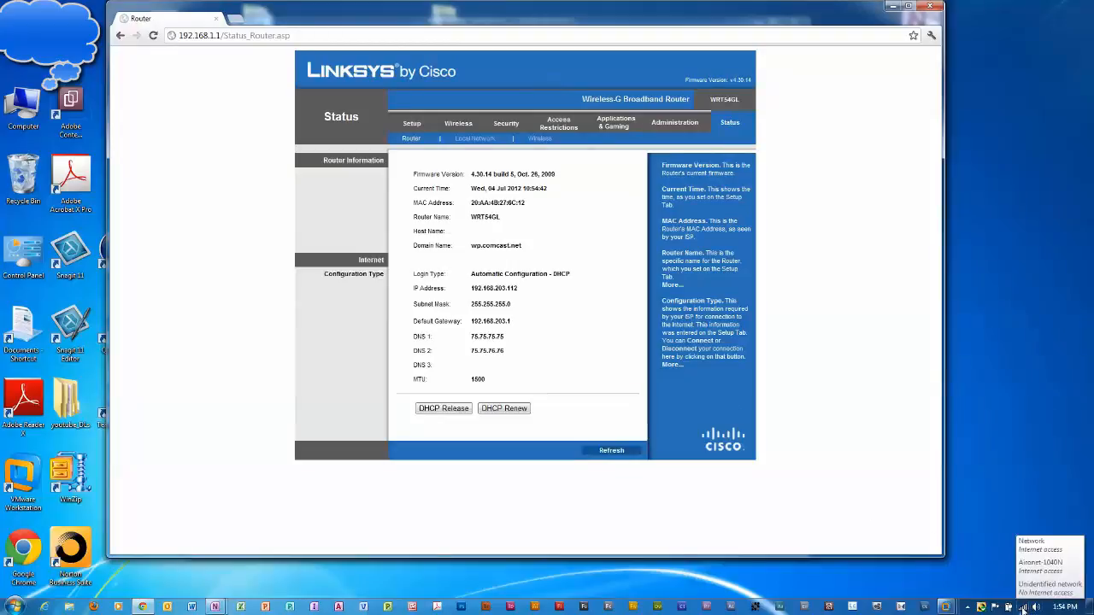
drag(470, 11, 497, 20)
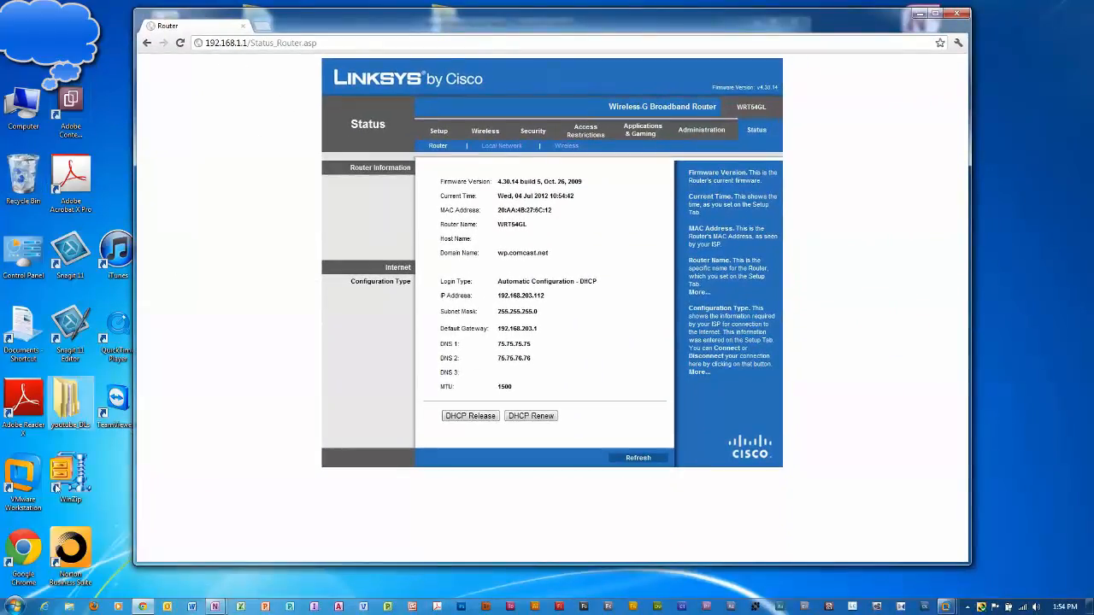
click(13, 607)
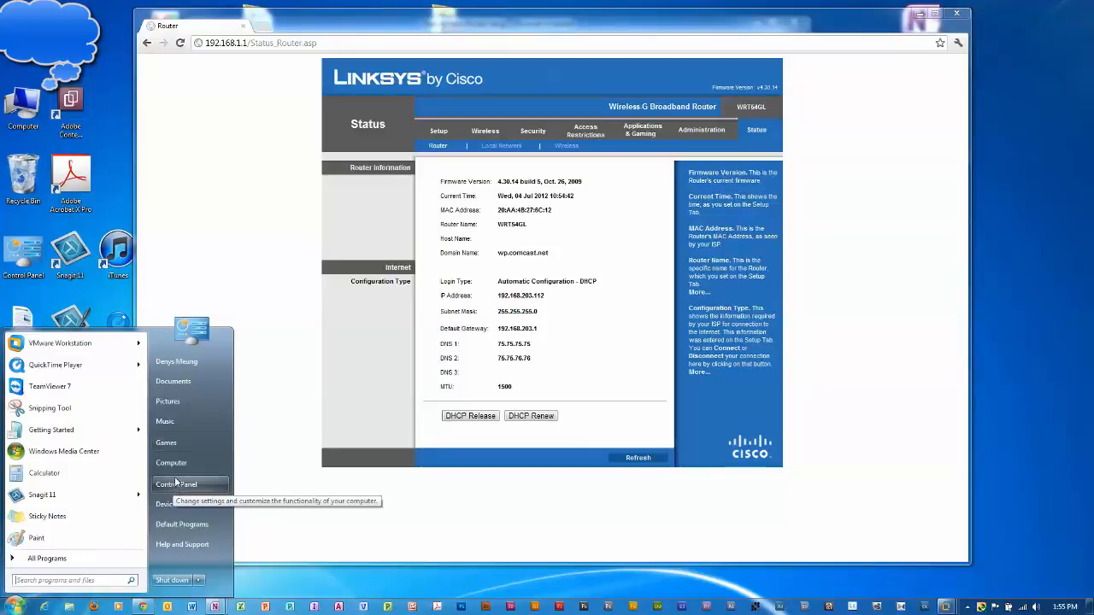
Move the browser and OneNote windows aside and open Network Connections via the Network and Sharing Center.
click(344, 26)
drag(344, 26, 480, 215)
drag(564, 34, 895, 397)
click(15, 607)
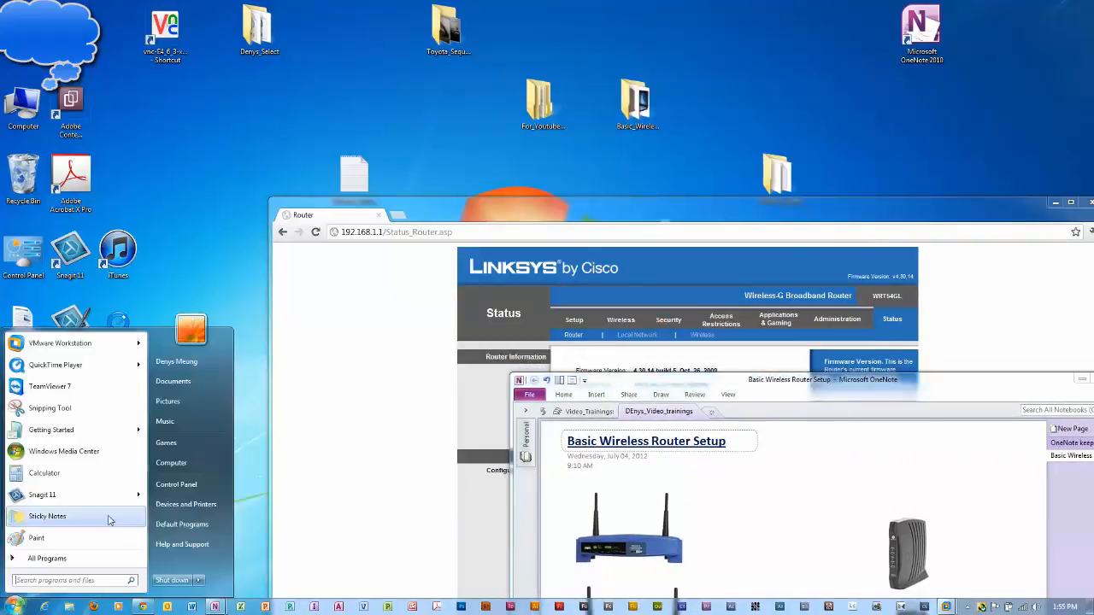
click(168, 487)
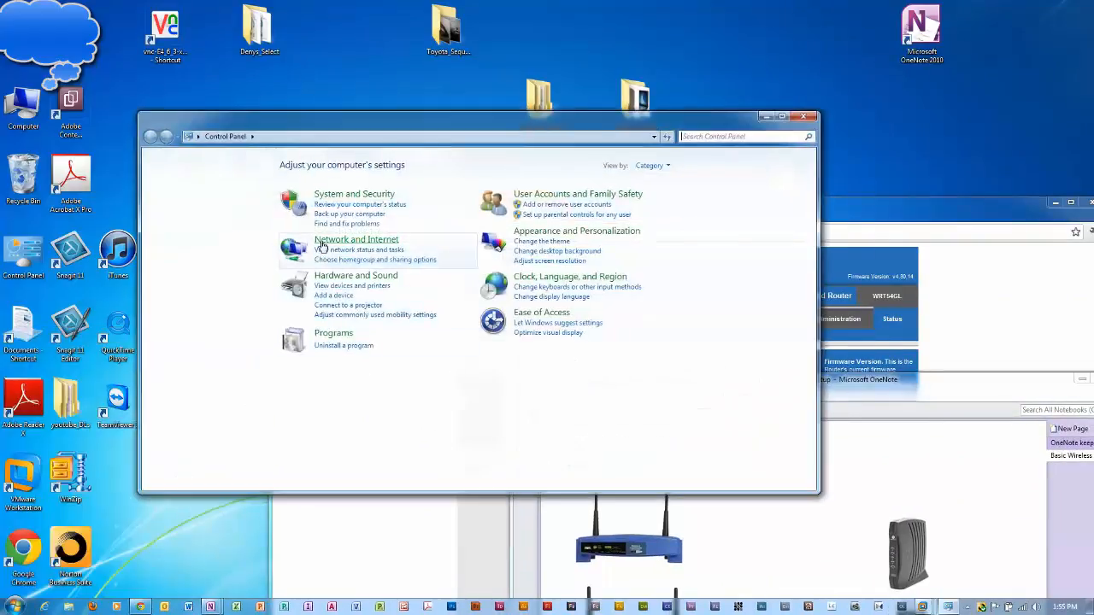
click(321, 244)
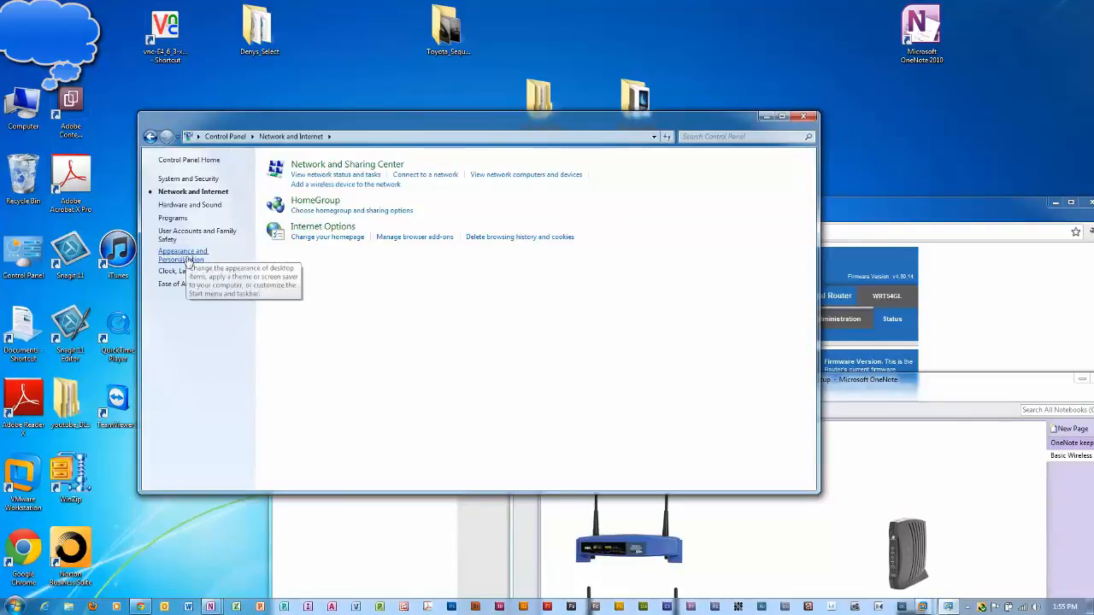
click(315, 167)
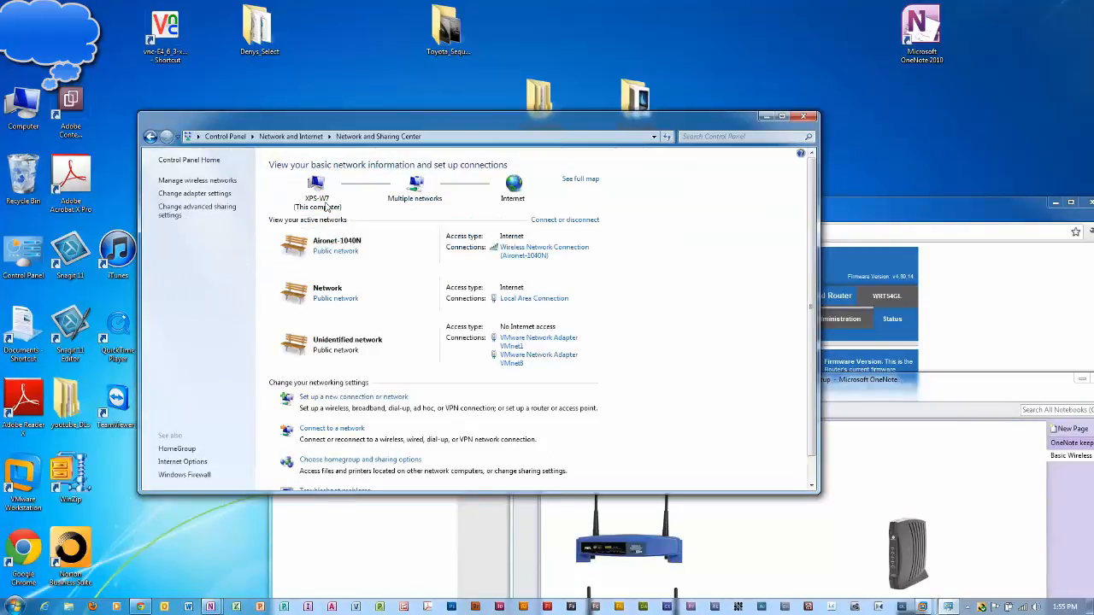
click(213, 196)
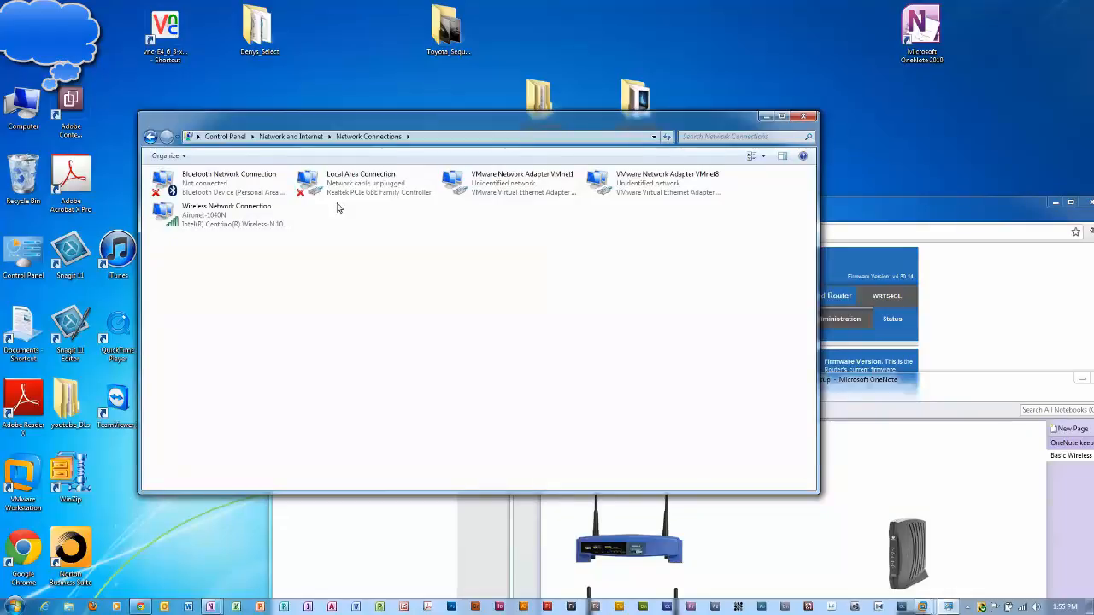
Connect the Wireless Network Connection to the mywl network, entering its security key.
right_click(214, 220)
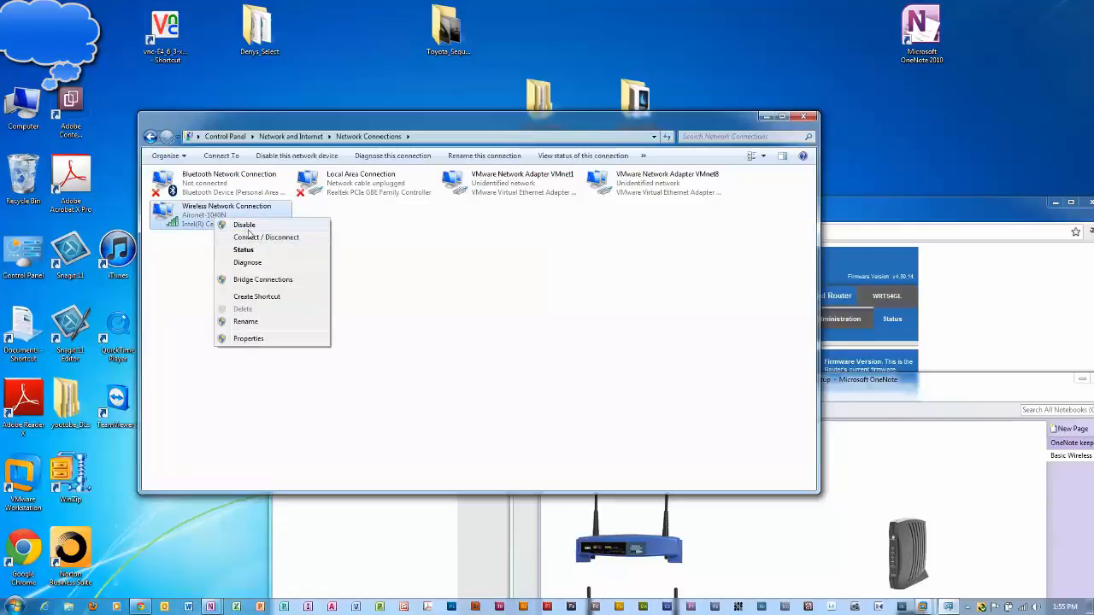
click(266, 238)
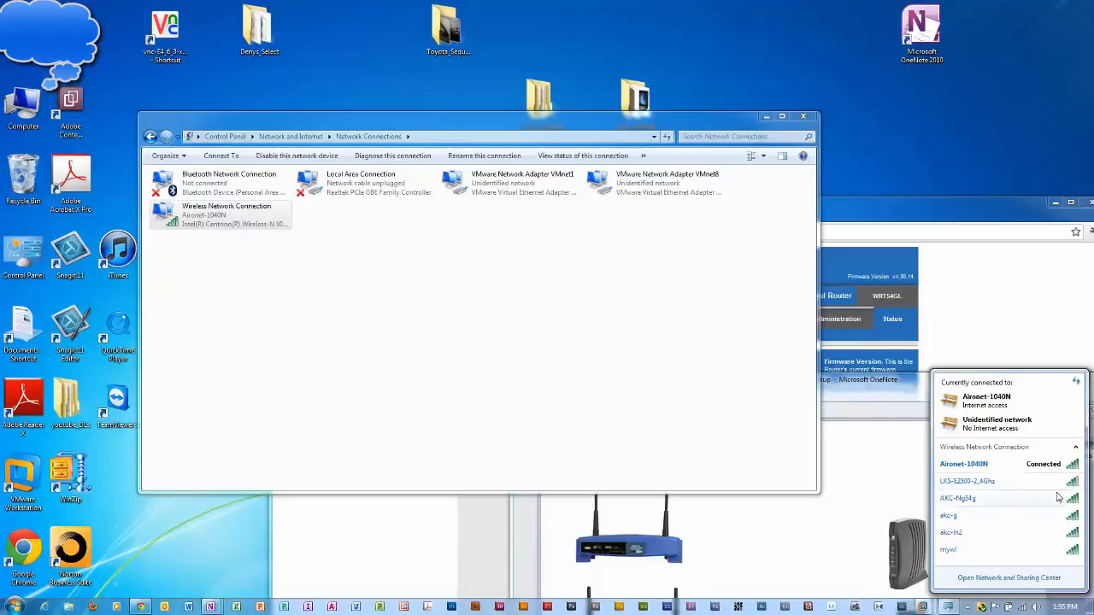
click(953, 552)
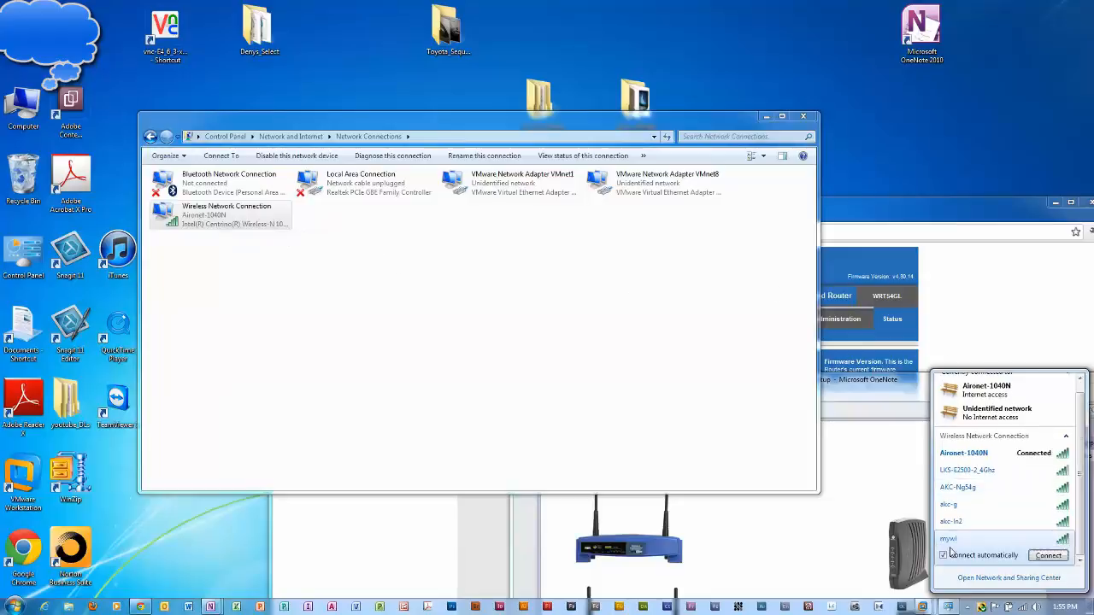
click(1047, 556)
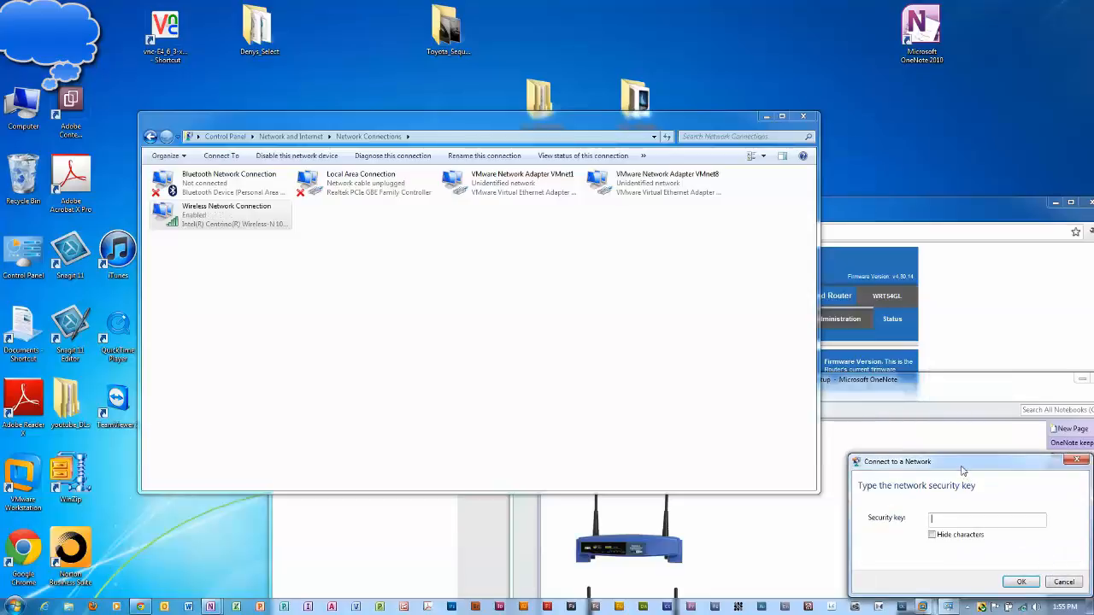
drag(965, 468, 457, 225)
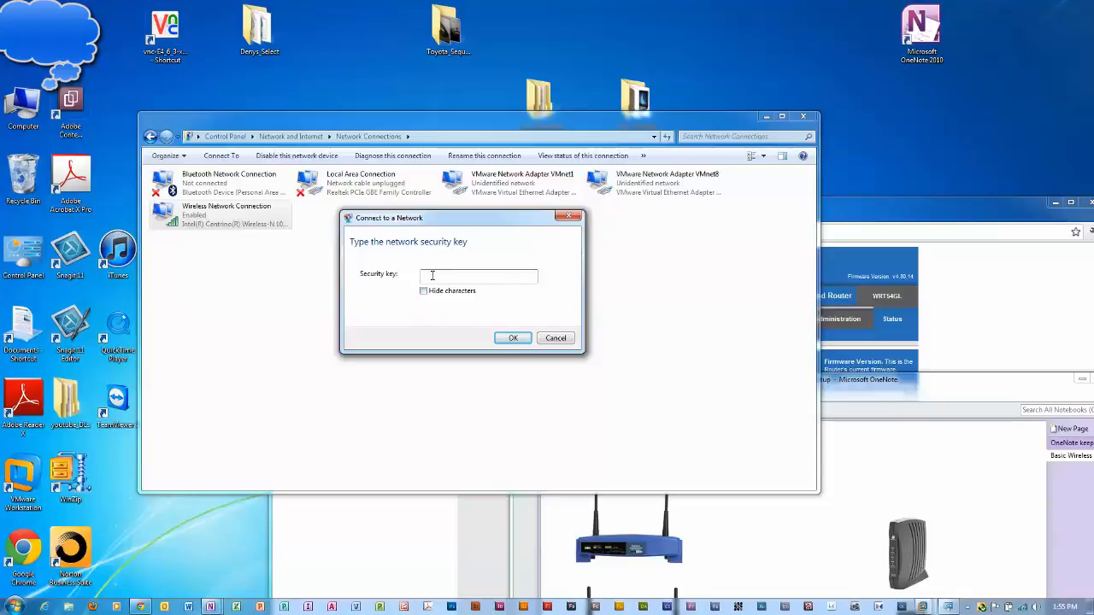
click(503, 341)
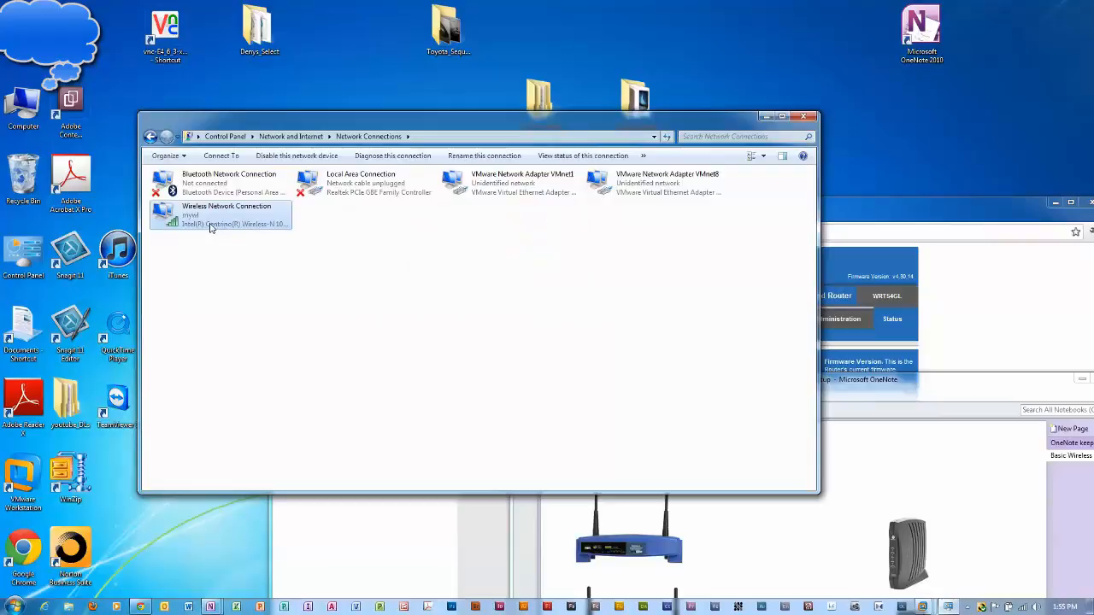
right_click(210, 228)
click(247, 259)
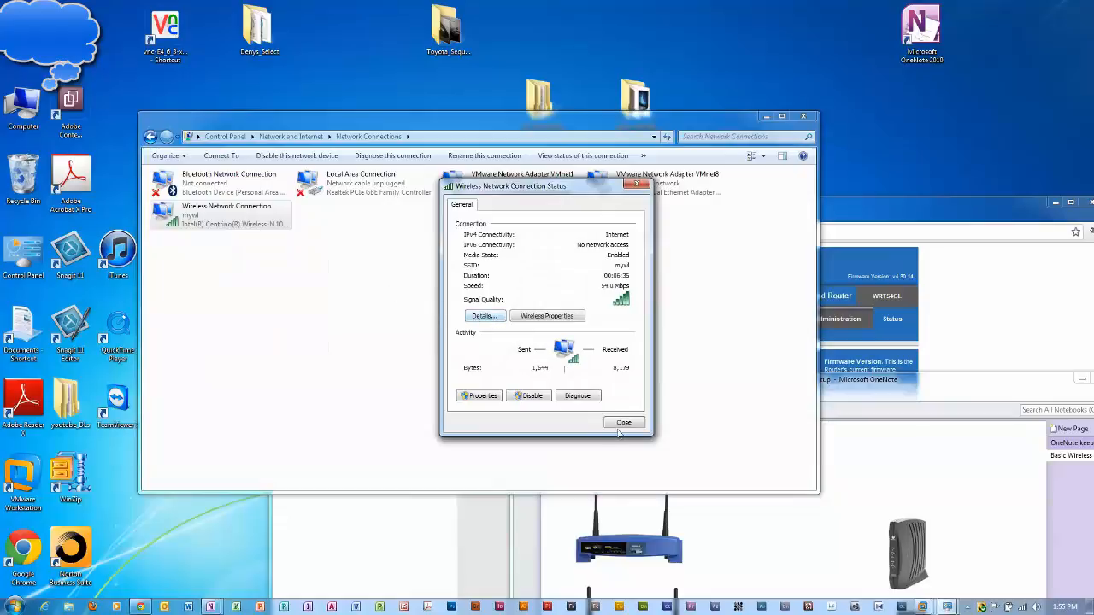
click(482, 316)
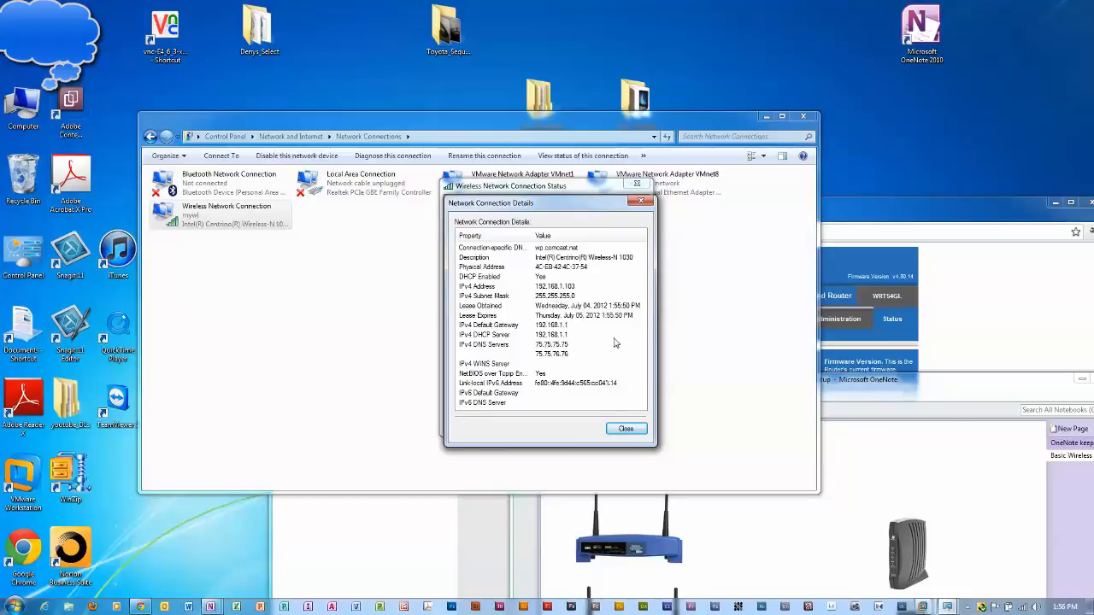
click(627, 429)
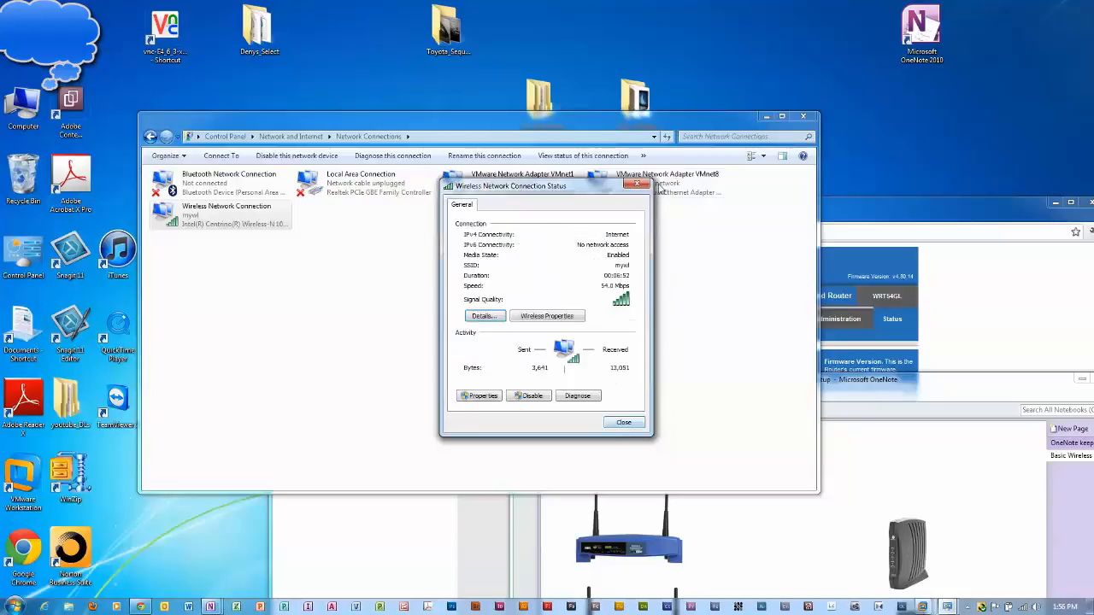
click(624, 422)
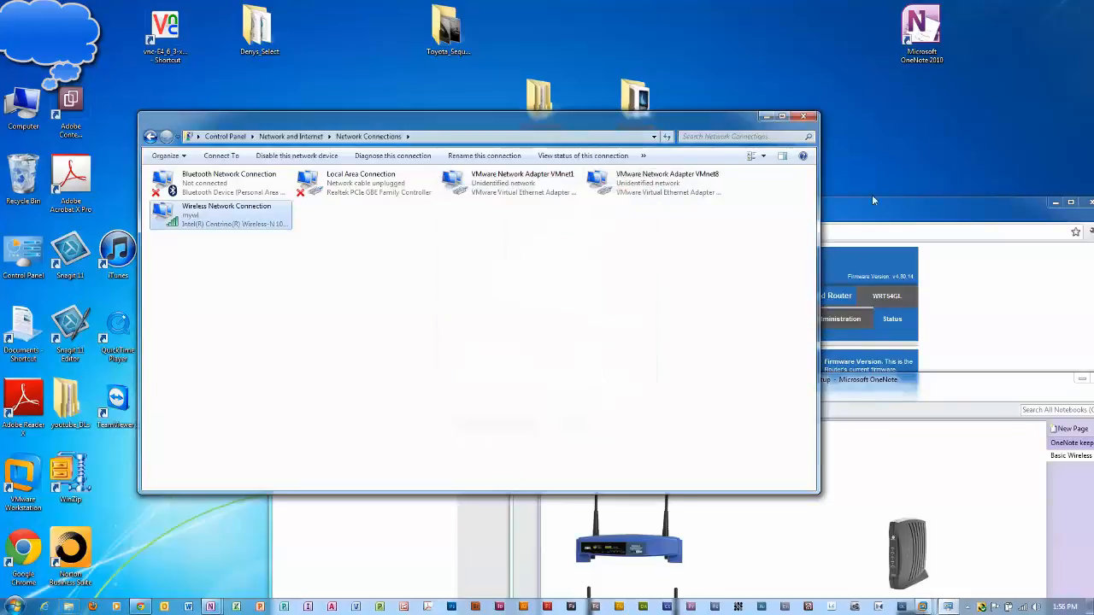
drag(897, 390, 583, 28)
Confirm internet access by loading YouTube in a new Chrome window, then close it.
click(140, 607)
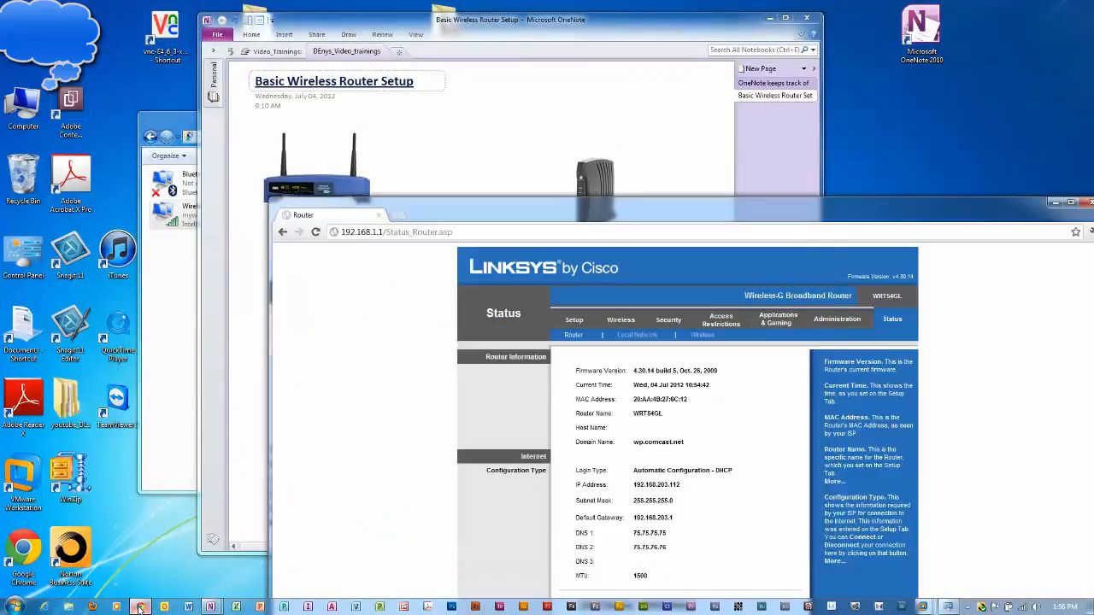
drag(486, 208, 367, 73)
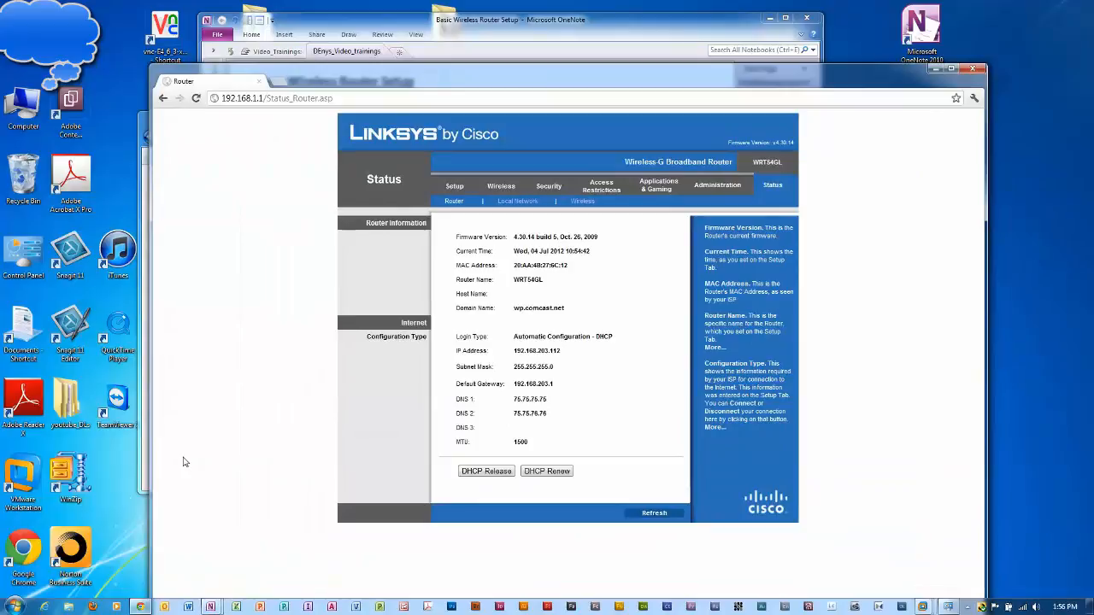
key(ctrl+n)
click(402, 314)
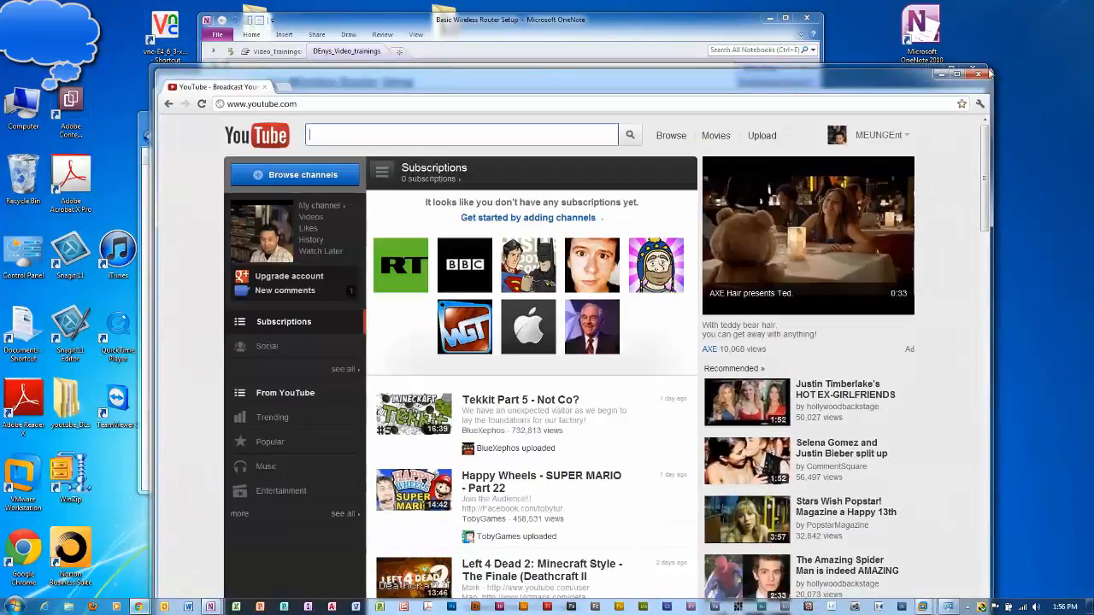
click(987, 73)
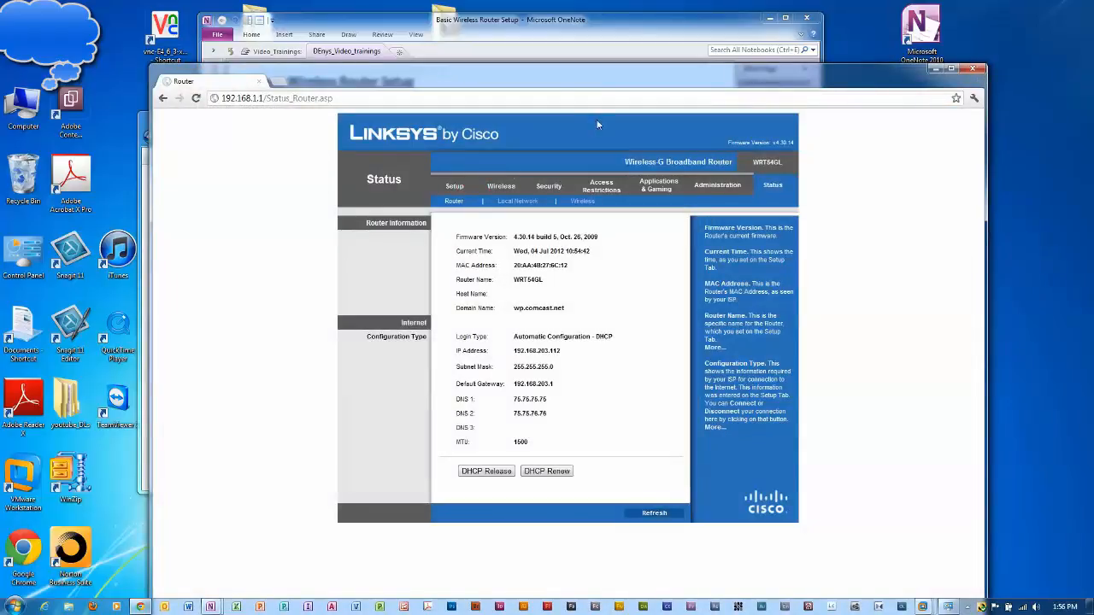
Open the router's Setup page and log in with the admin credentials.
drag(519, 79, 468, 15)
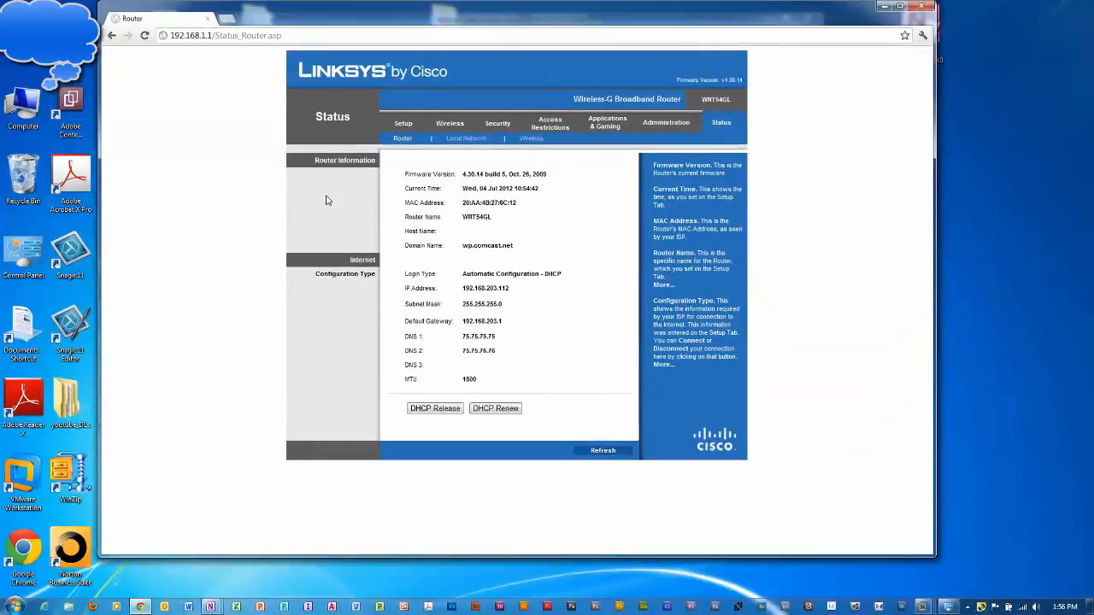
click(403, 124)
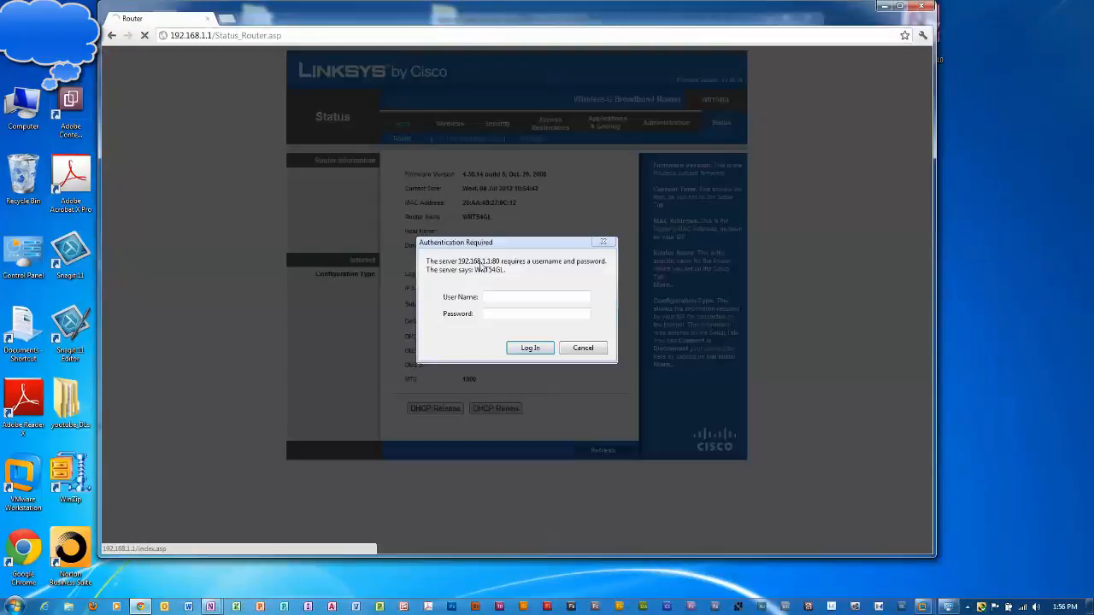
click(506, 297)
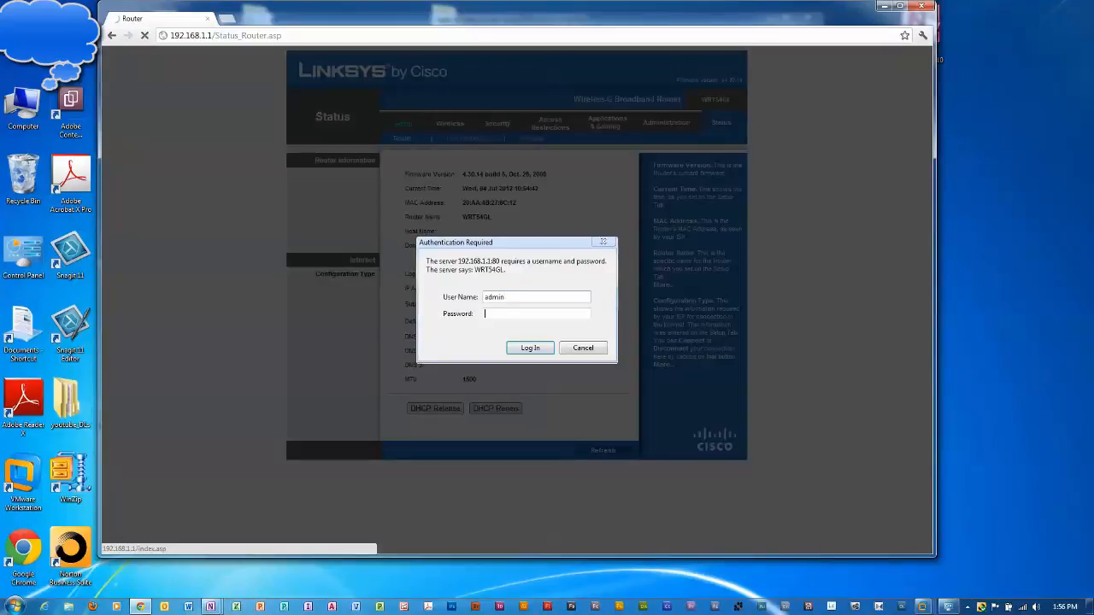
key(BackSpace)
key(BackSpace)
click(530, 350)
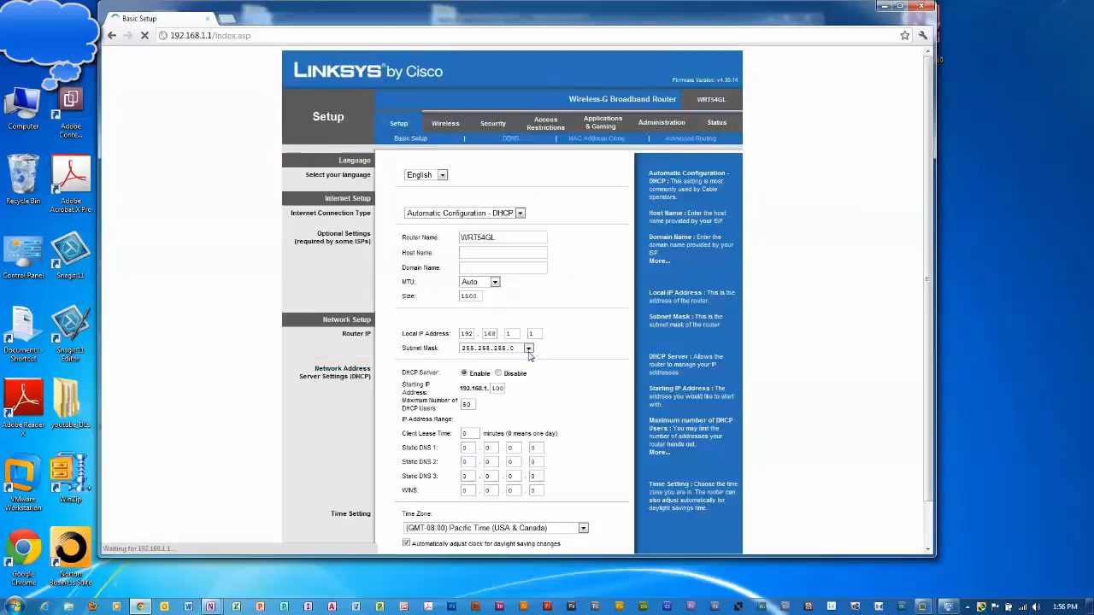
scroll(568, 365, down, 3)
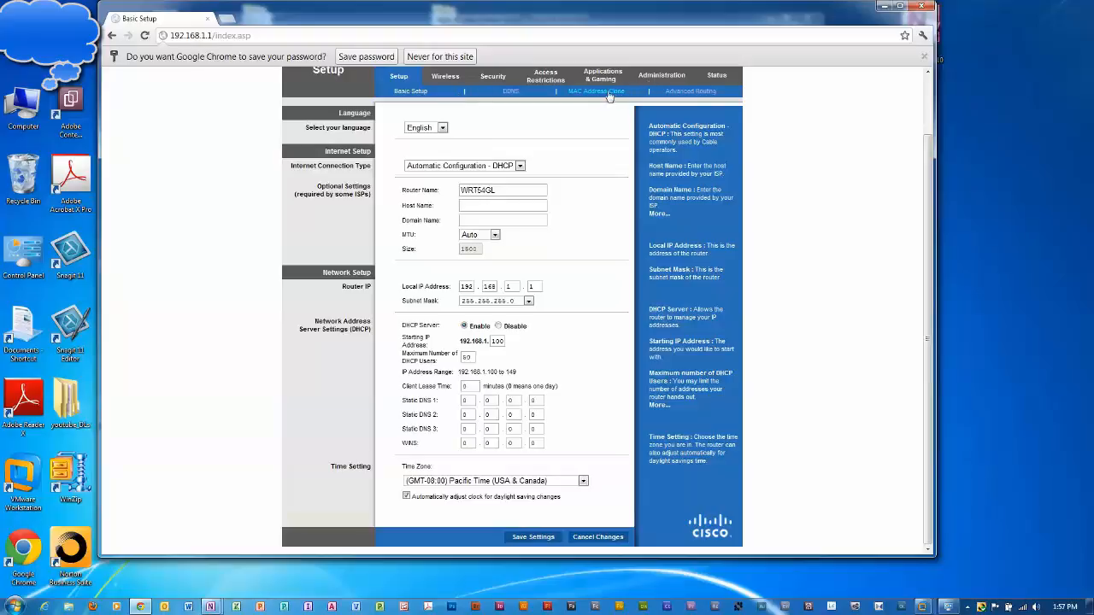
click(443, 79)
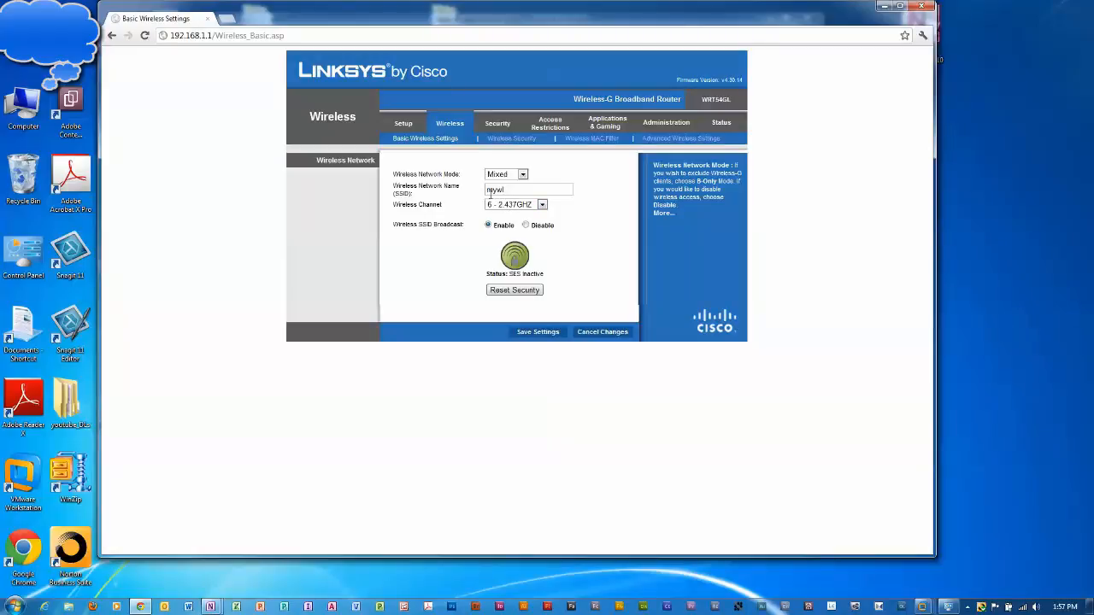
Open Wireless Security and keep WPA2 Personal selected in the Security Mode list.
click(500, 142)
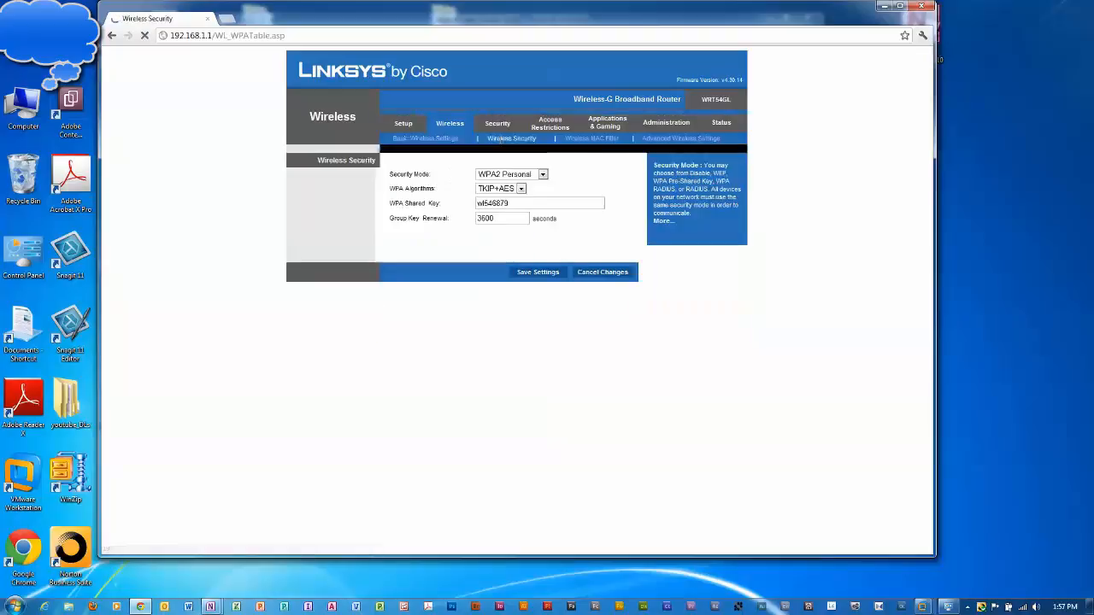
click(542, 175)
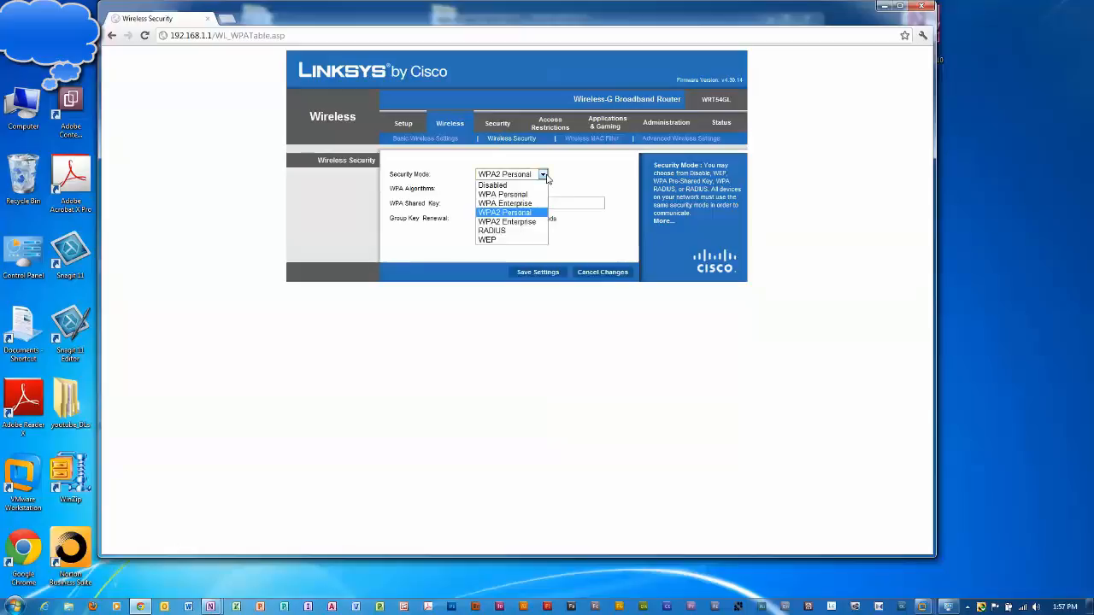
click(598, 231)
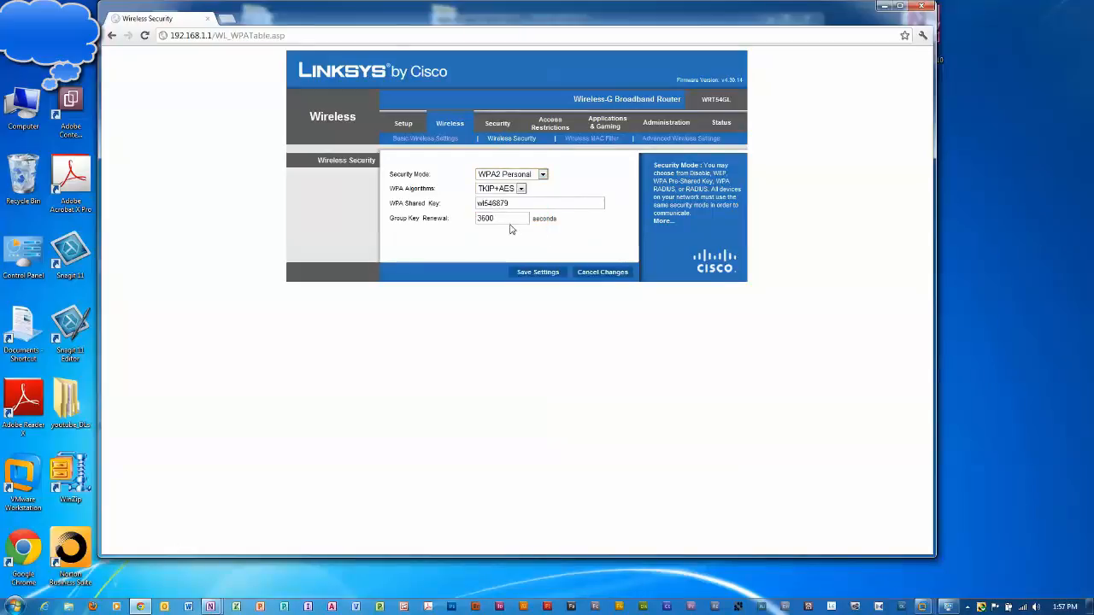